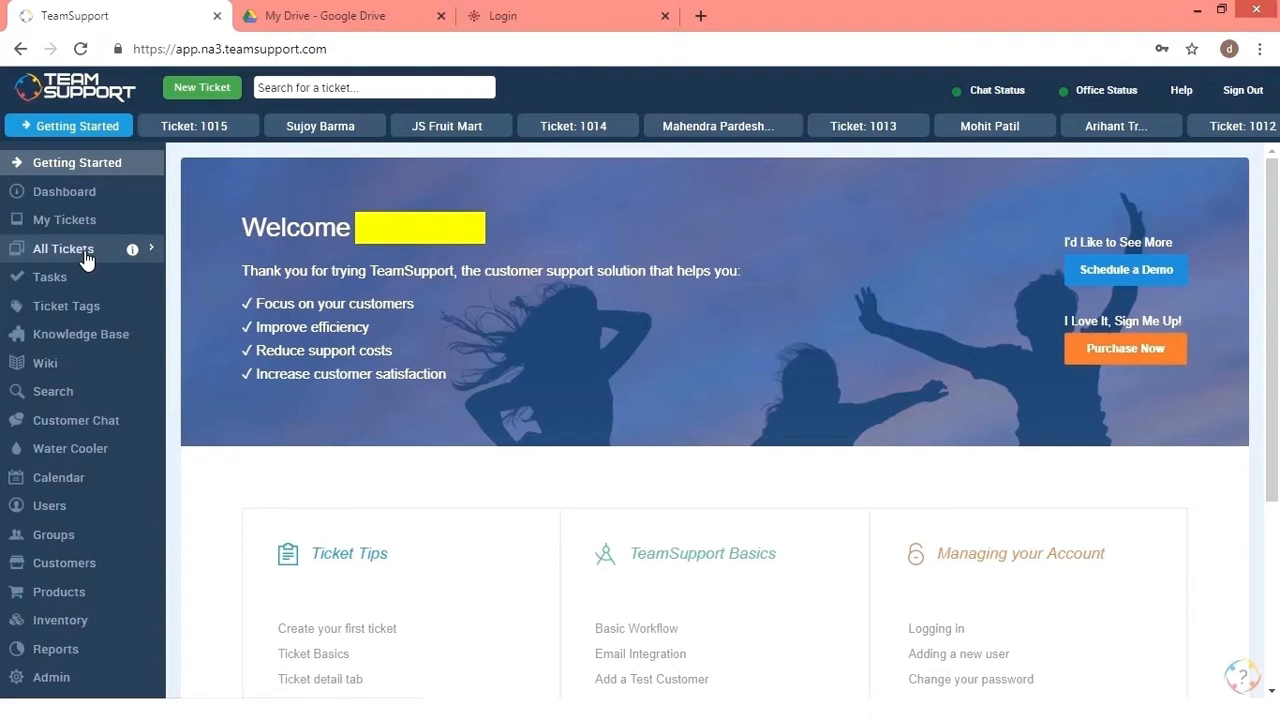
- View the full ticket list in TeamSupport and the column headers of the TeamSupport spreadsheet stored on Google Drive
{"action": "left_click", "coordinate": [87, 259]}
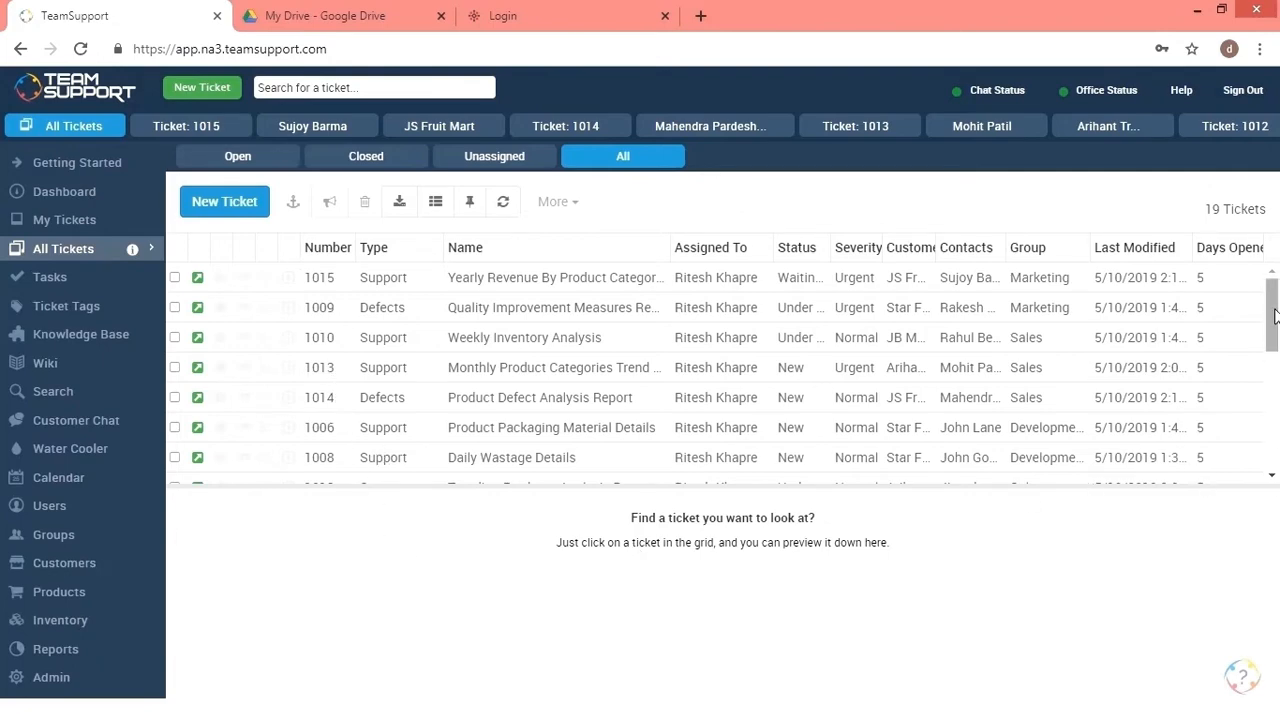
{"action": "mouse_move", "coordinate": [1275, 298]}
{"action": "left_mouse_down"}
{"action": "mouse_move", "coordinate": [1275, 431]}
{"action": "mouse_move", "coordinate": [1272, 283]}
{"action": "left_mouse_up"}
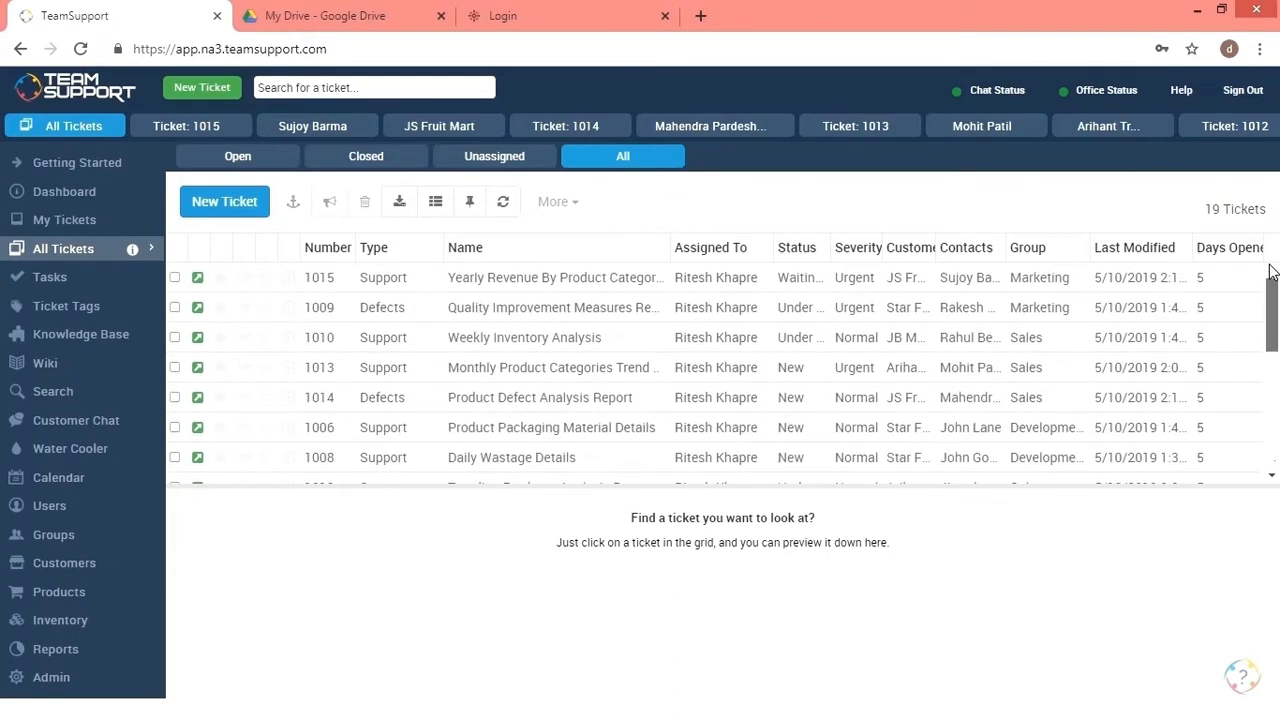
{"action": "key", "text": "ctrl+Tab"}
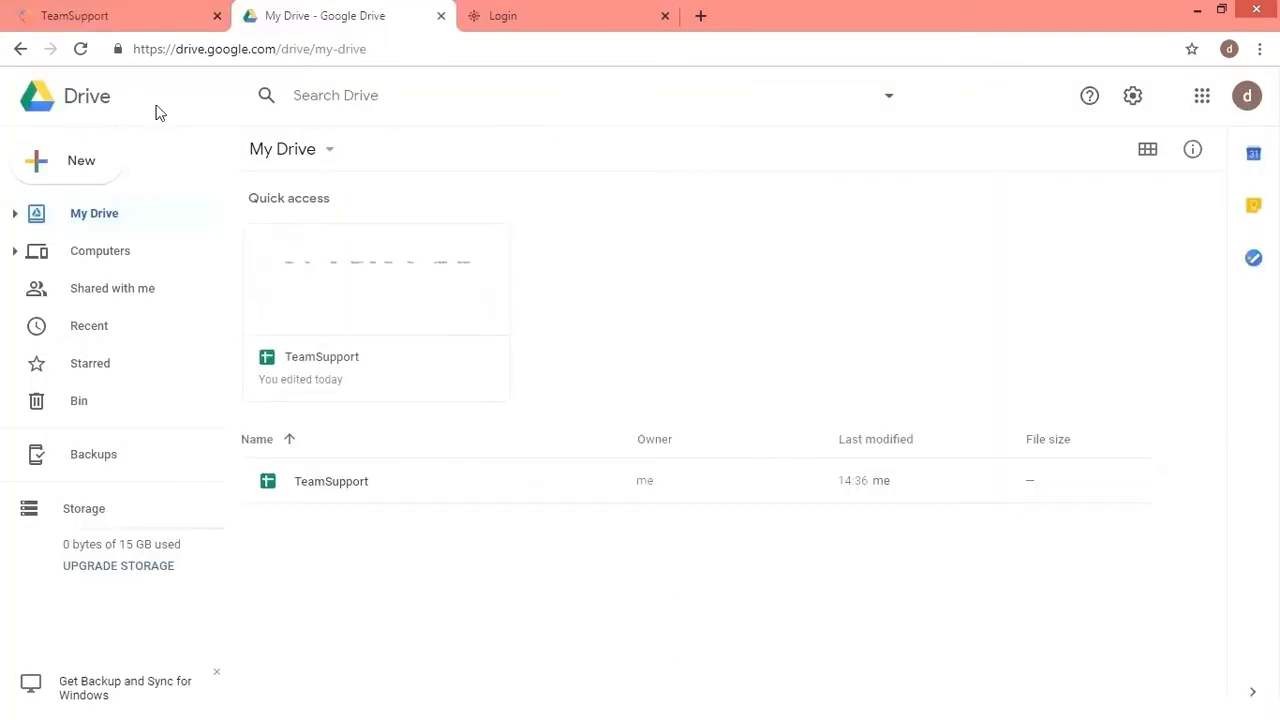
{"action": "double_click", "coordinate": [353, 484]}
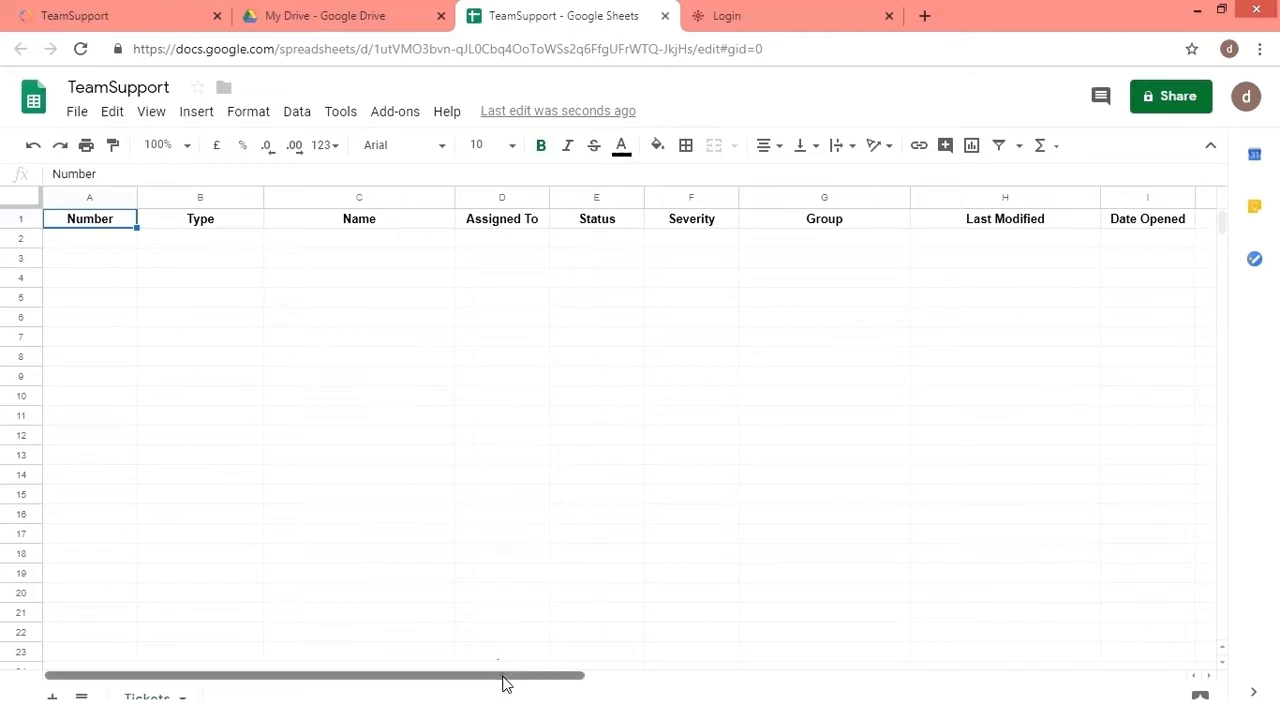
{"action": "left_click_drag", "start_coordinate": [506, 680], "coordinate": [420, 674]}
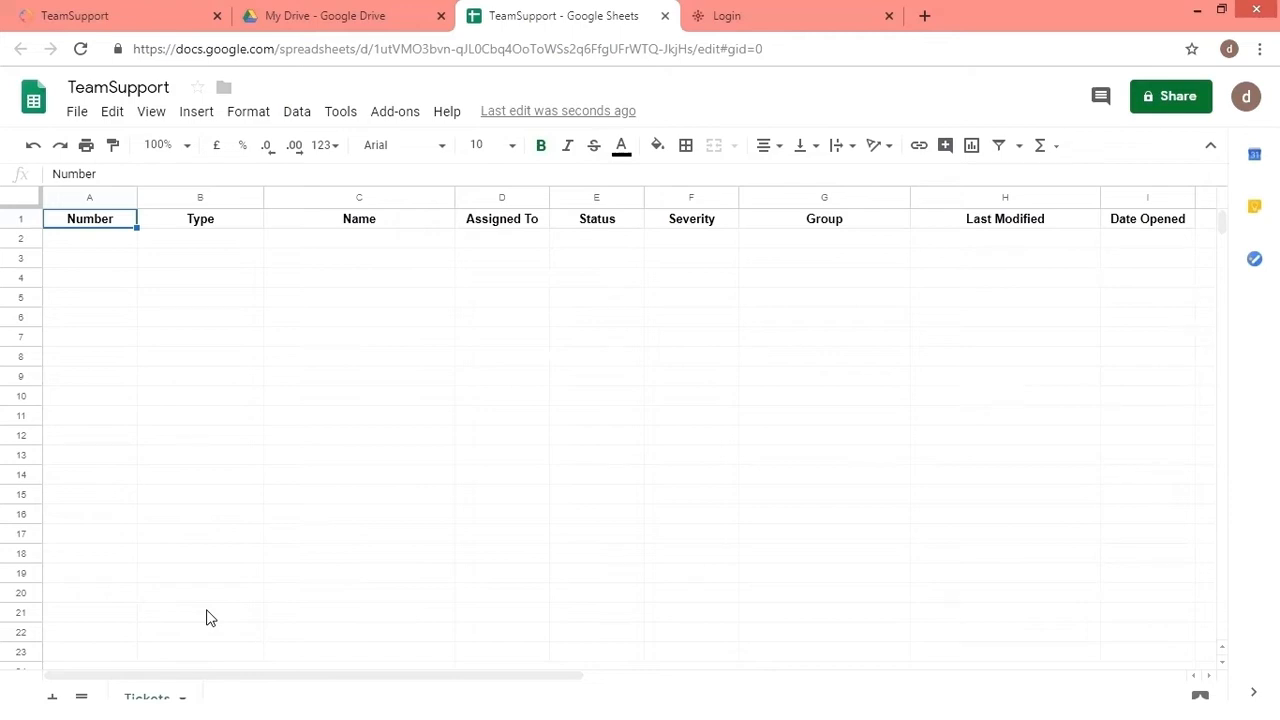
- Switch to Bizdata, log in with the prefilled credentials, and open the Team Support Ticket RESTful API source for editing
{"action": "left_click", "coordinate": [728, 20]}
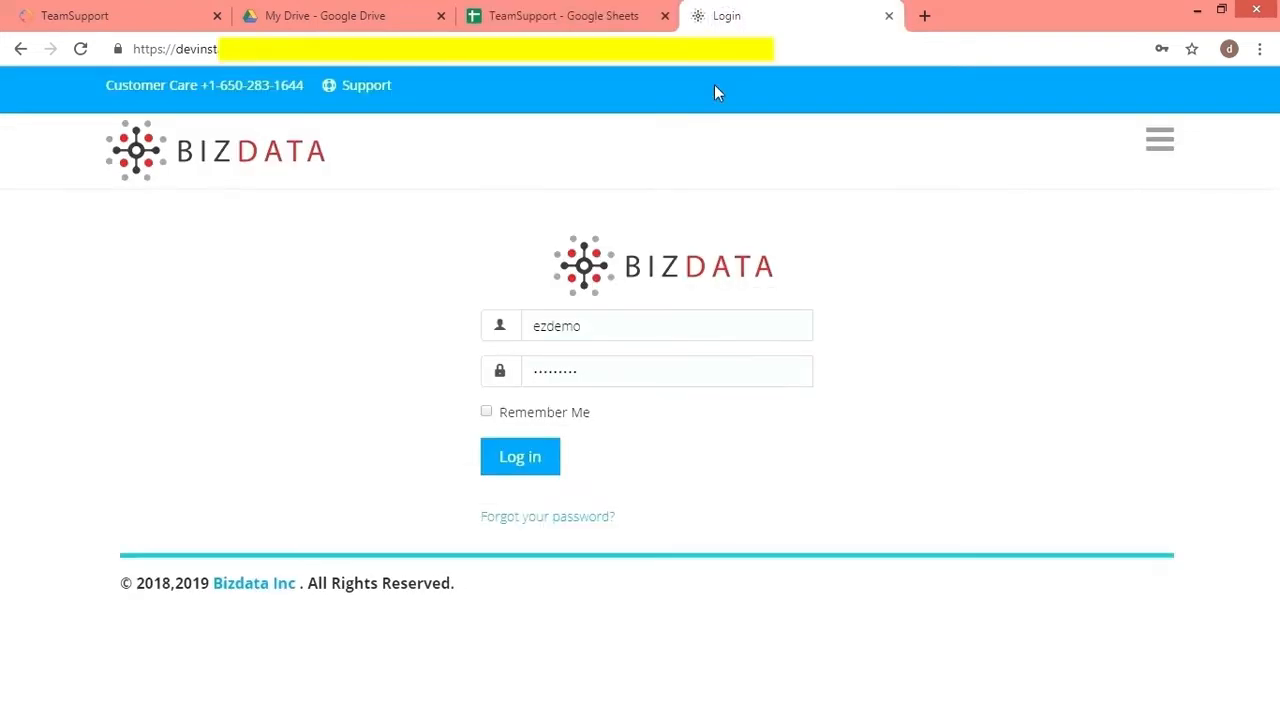
{"action": "left_click", "coordinate": [527, 466]}
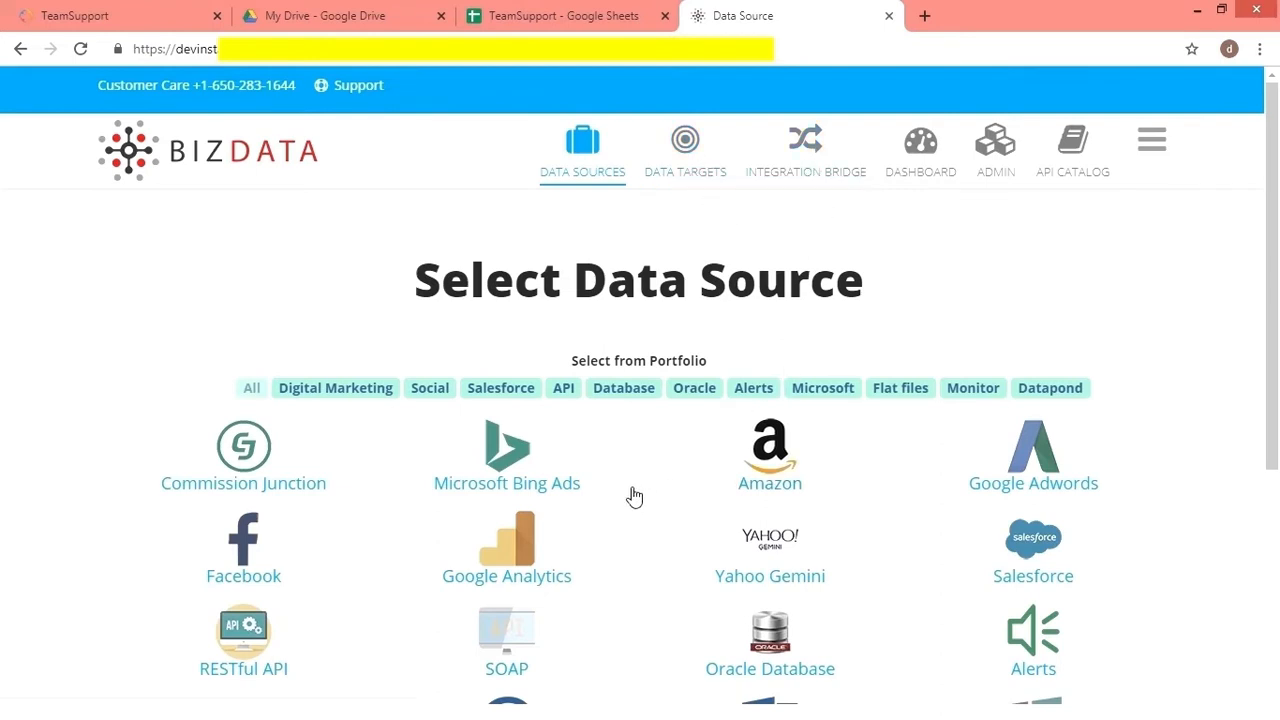
{"action": "left_click", "coordinate": [247, 646]}
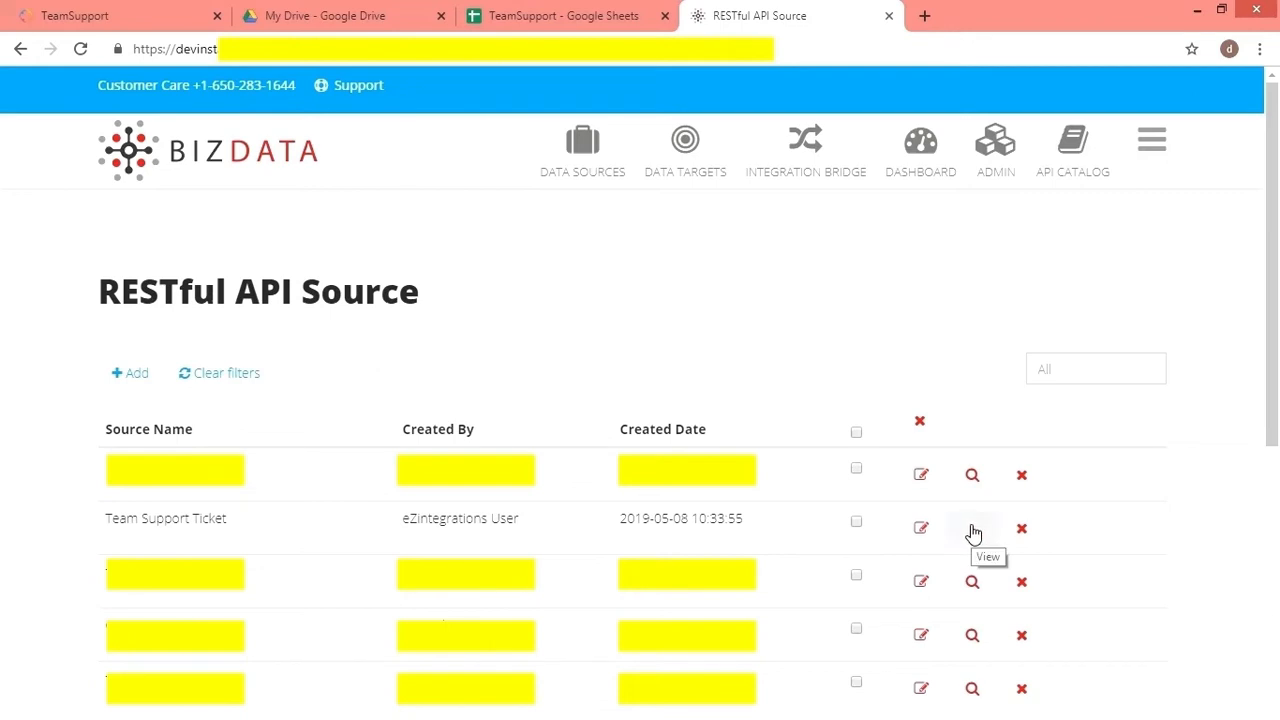
{"action": "left_click", "coordinate": [922, 532]}
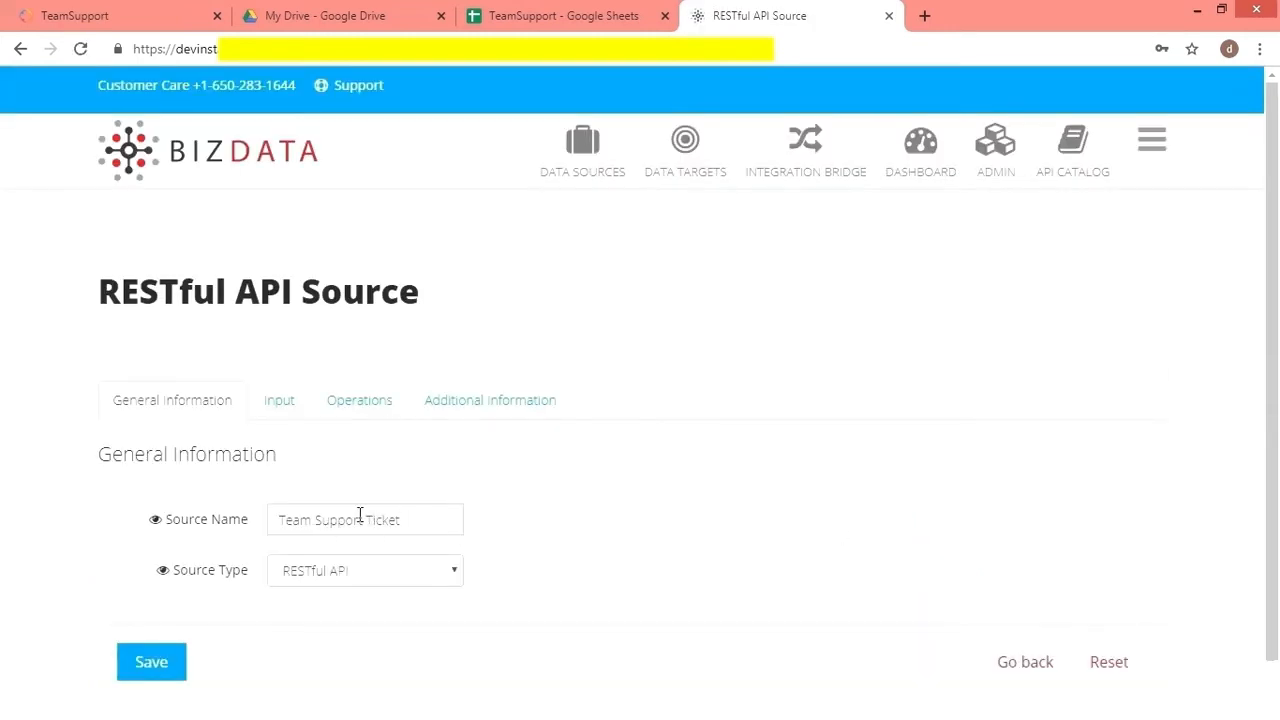
- Choose RESTful API as the source type and show the source's input settings
{"action": "left_click", "coordinate": [412, 572]}
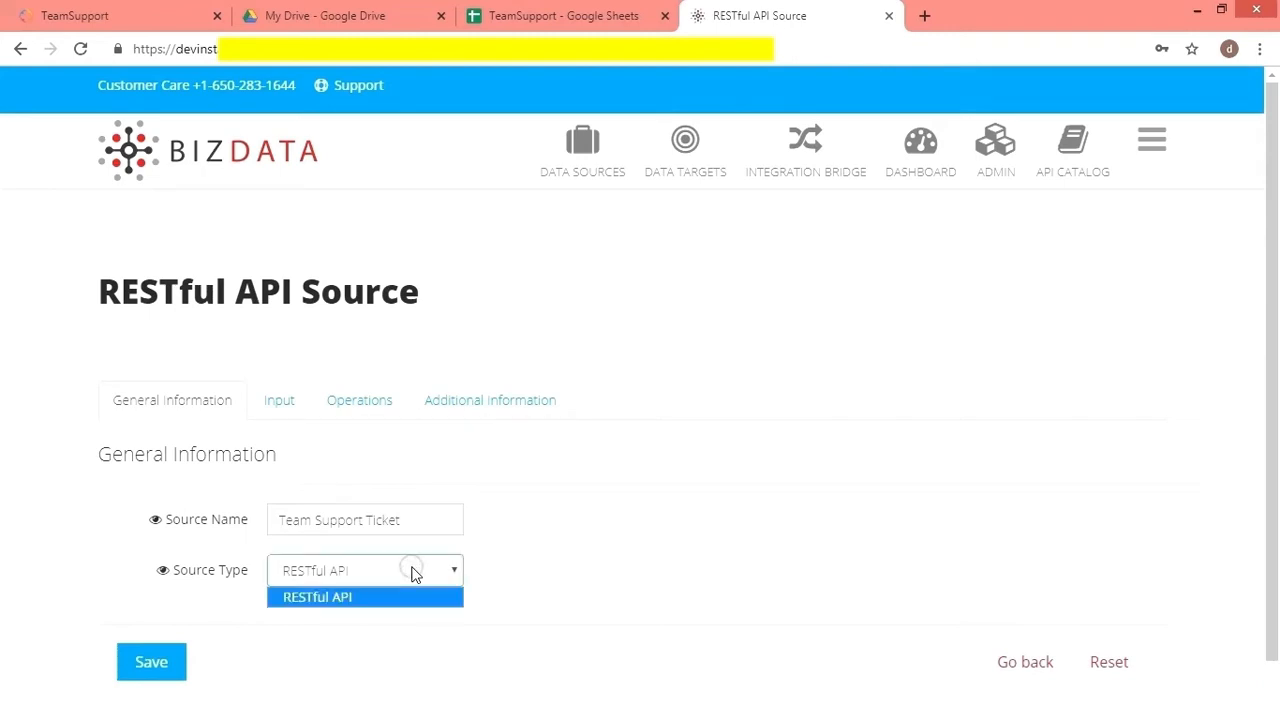
{"action": "left_click", "coordinate": [410, 571]}
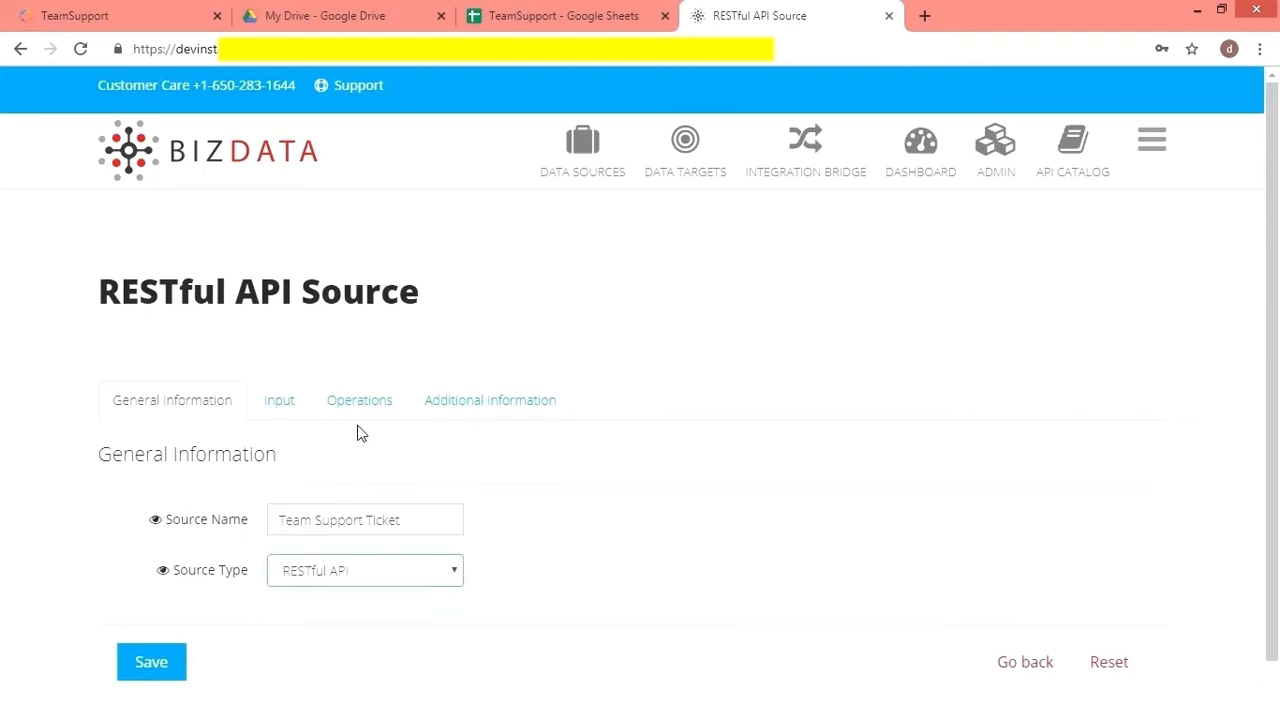
{"action": "left_click", "coordinate": [282, 408]}
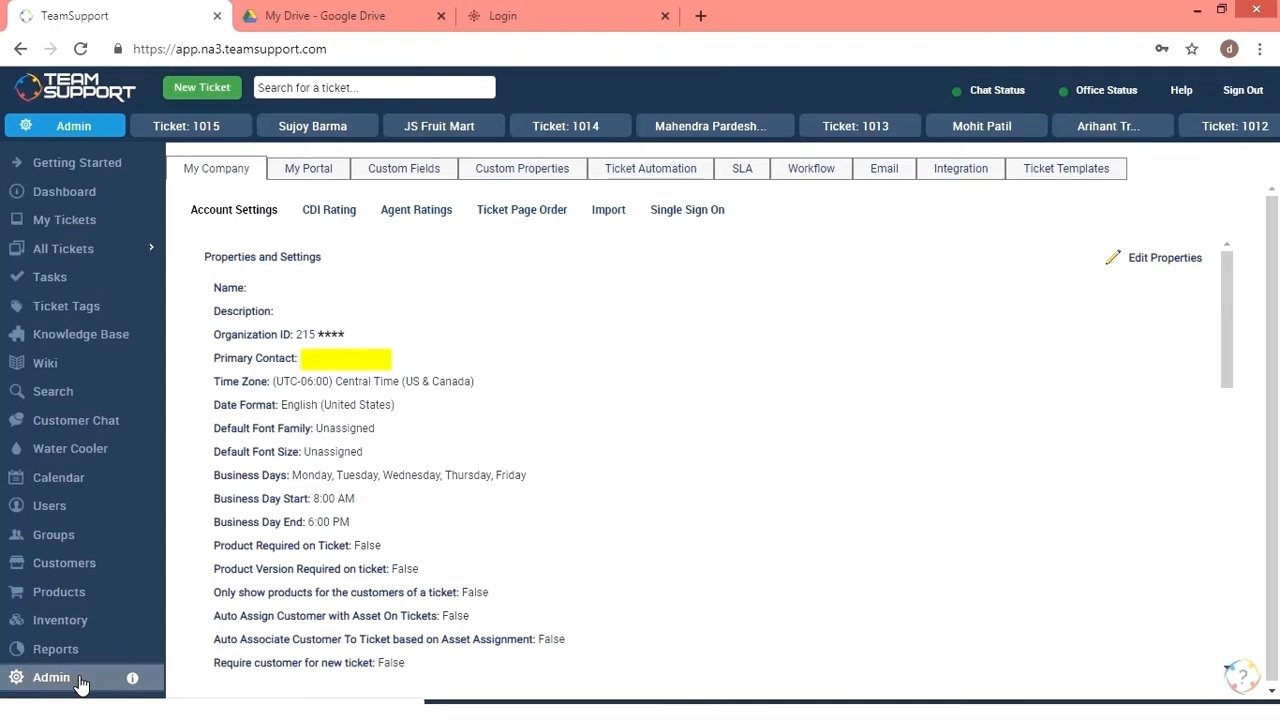
- Switch to TeamSupport's administration area and look up the Organization ID and the TeamSupport API token
{"action": "double_click", "coordinate": [305, 335]}
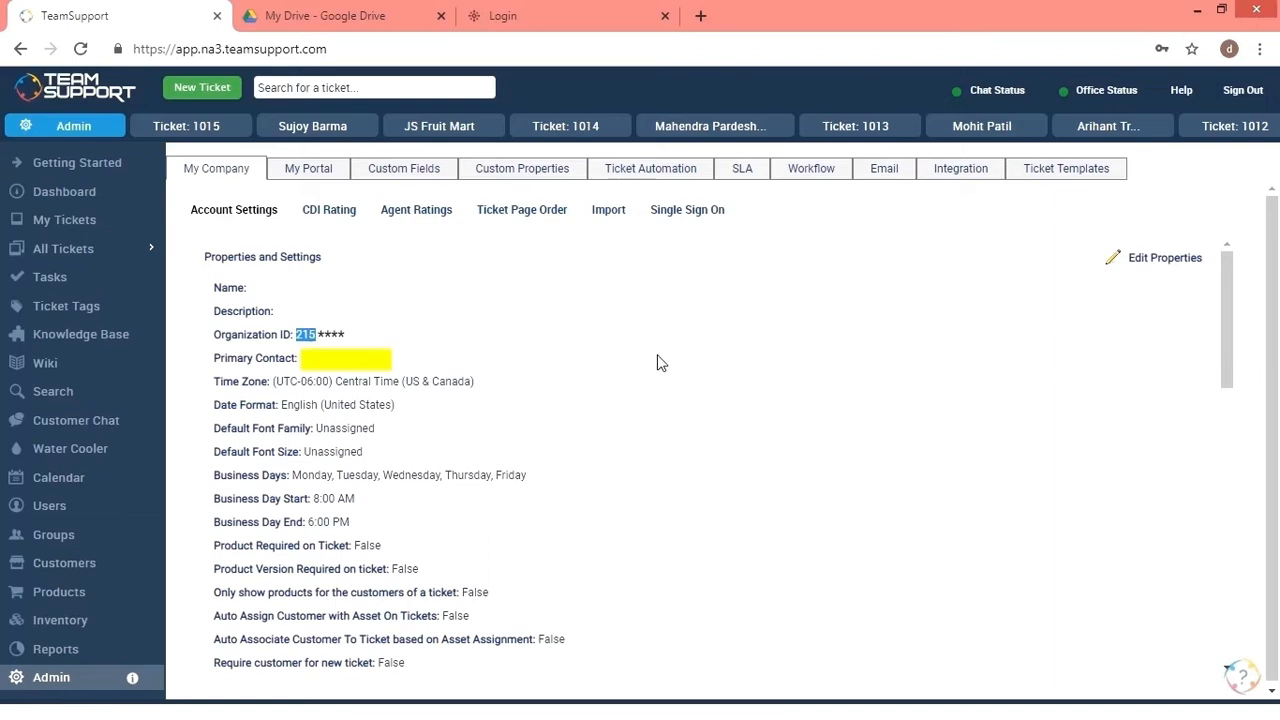
{"action": "left_click", "coordinate": [953, 176]}
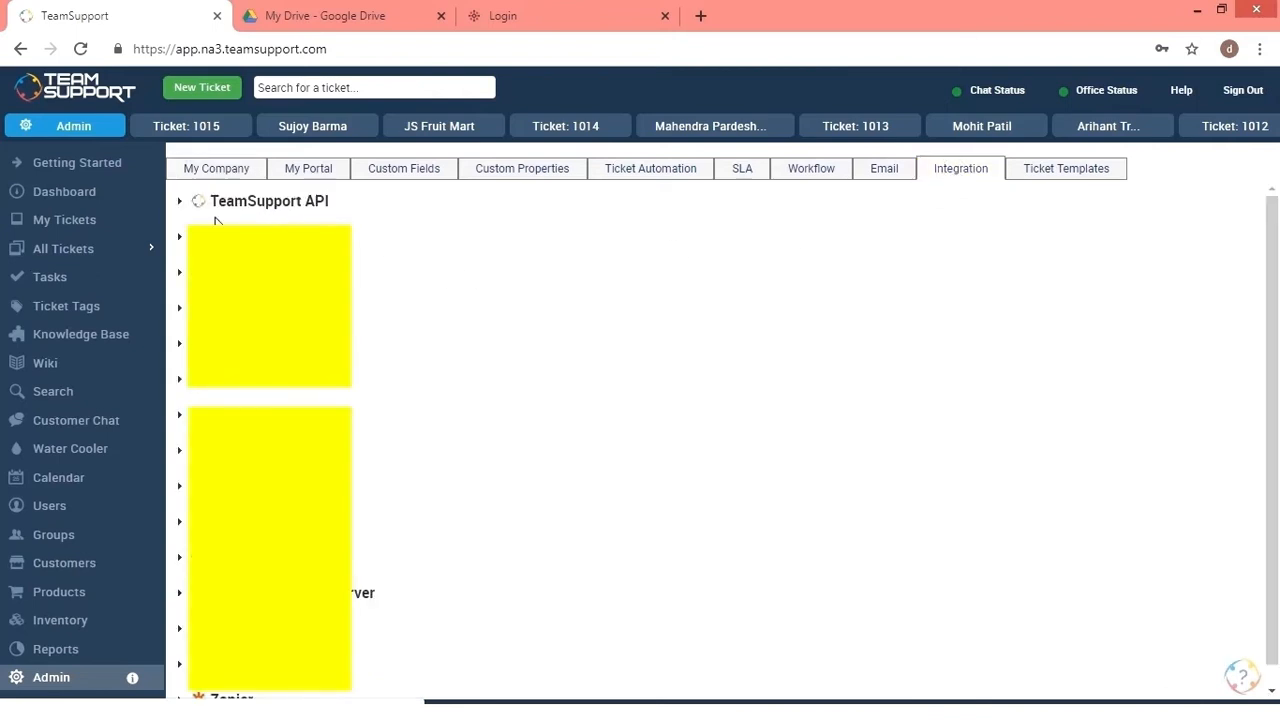
{"action": "left_click", "coordinate": [183, 203]}
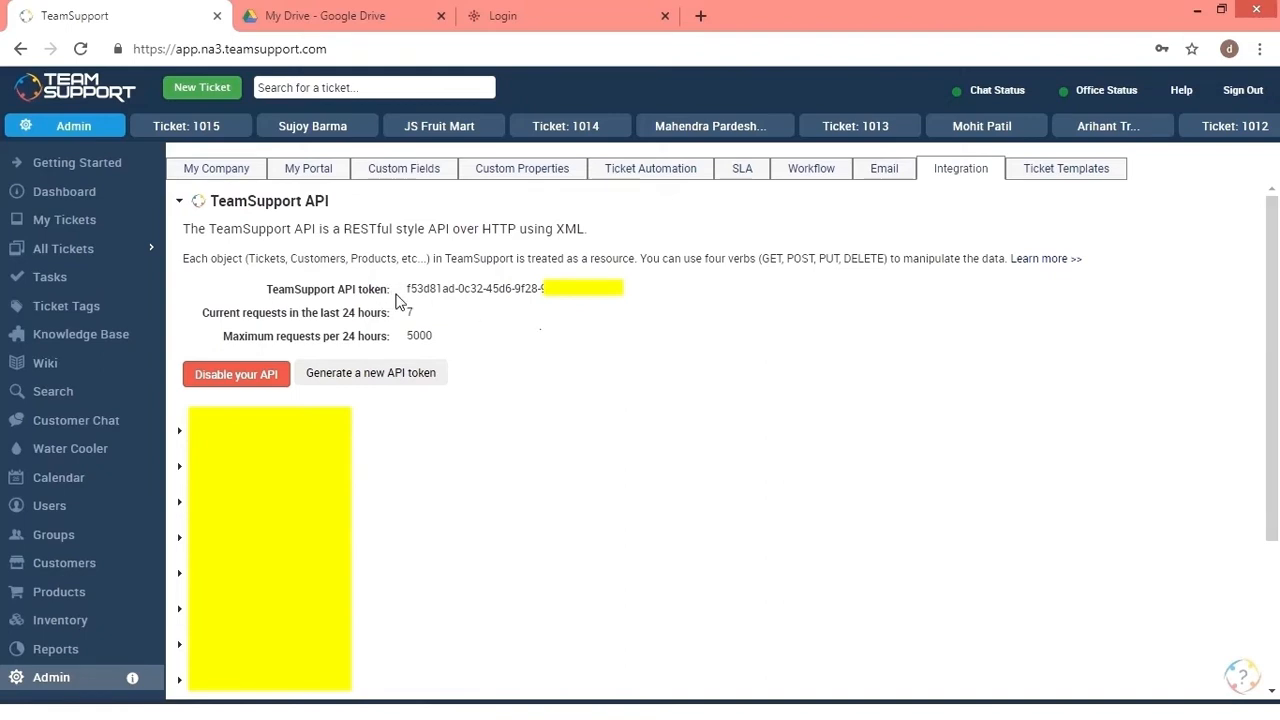
{"action": "left_click_drag", "start_coordinate": [266, 289], "coordinate": [402, 290]}
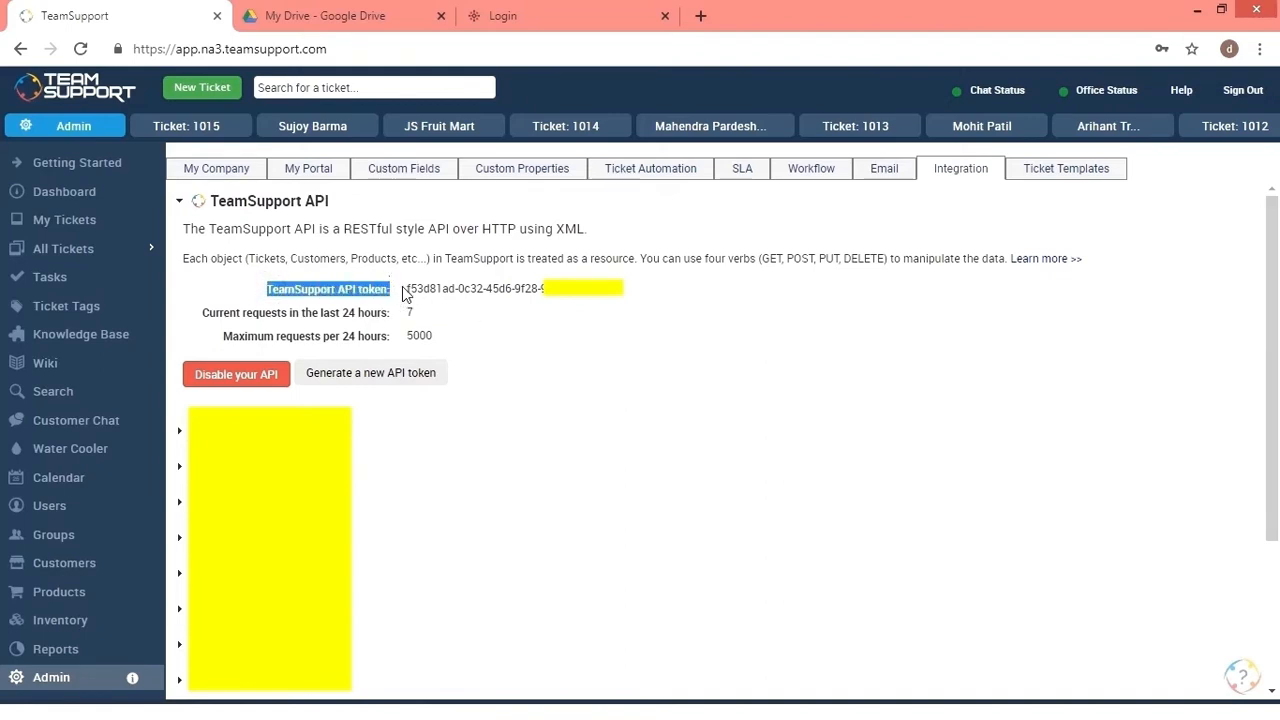
{"action": "left_click", "coordinate": [406, 290]}
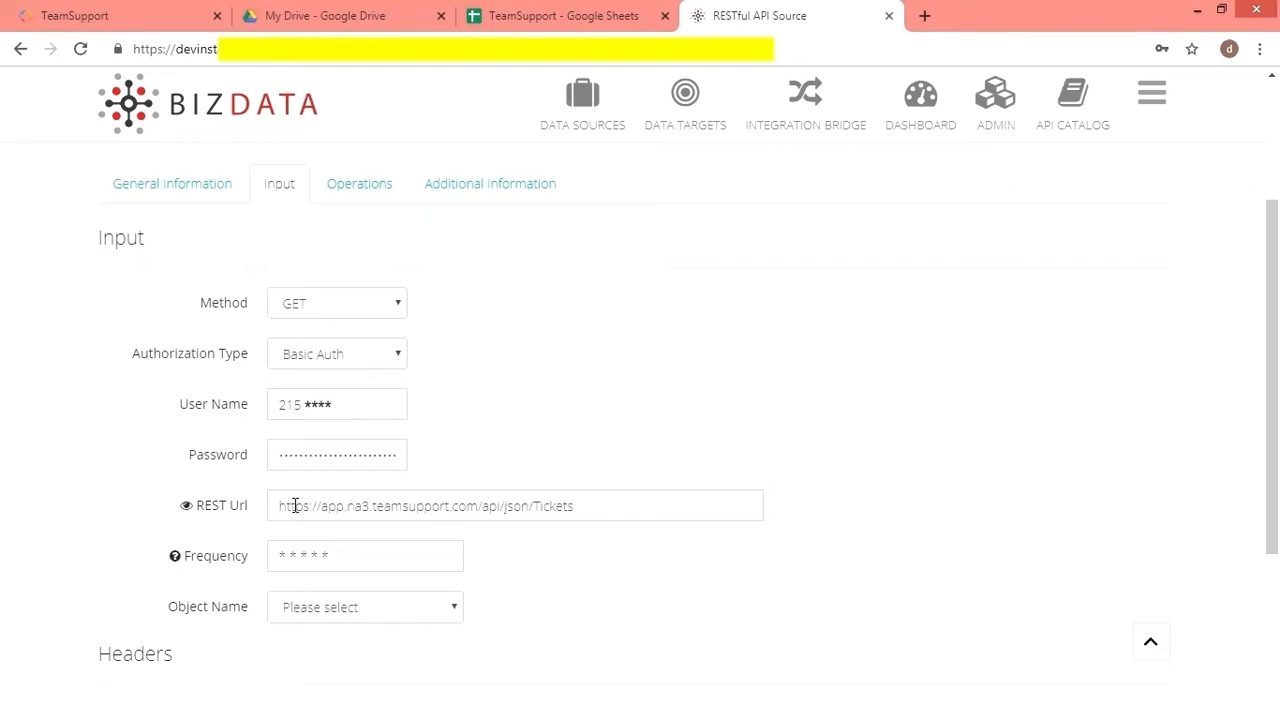
- Review the input and header settings of the Team Support Ticket source in Bizdata and save the source
{"action": "scroll", "coordinate": [295, 505], "scroll_direction": "down", "scroll_amount": 2}
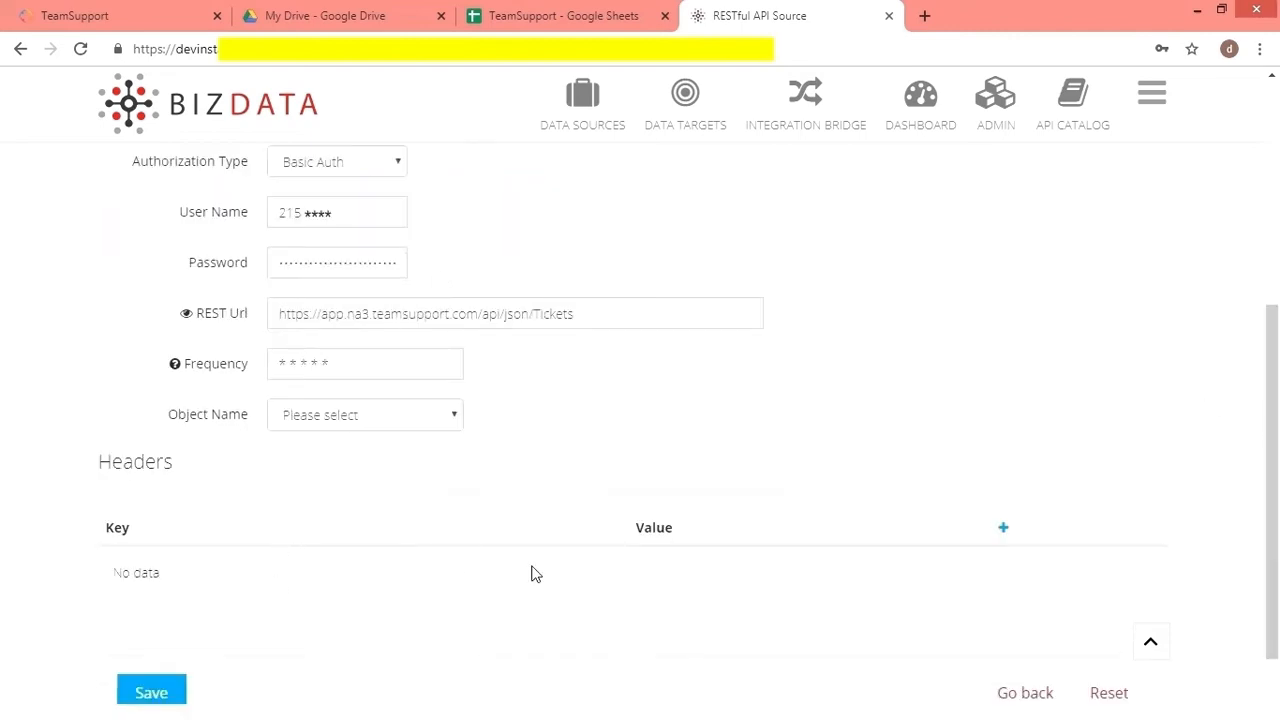
{"action": "left_click", "coordinate": [170, 694]}
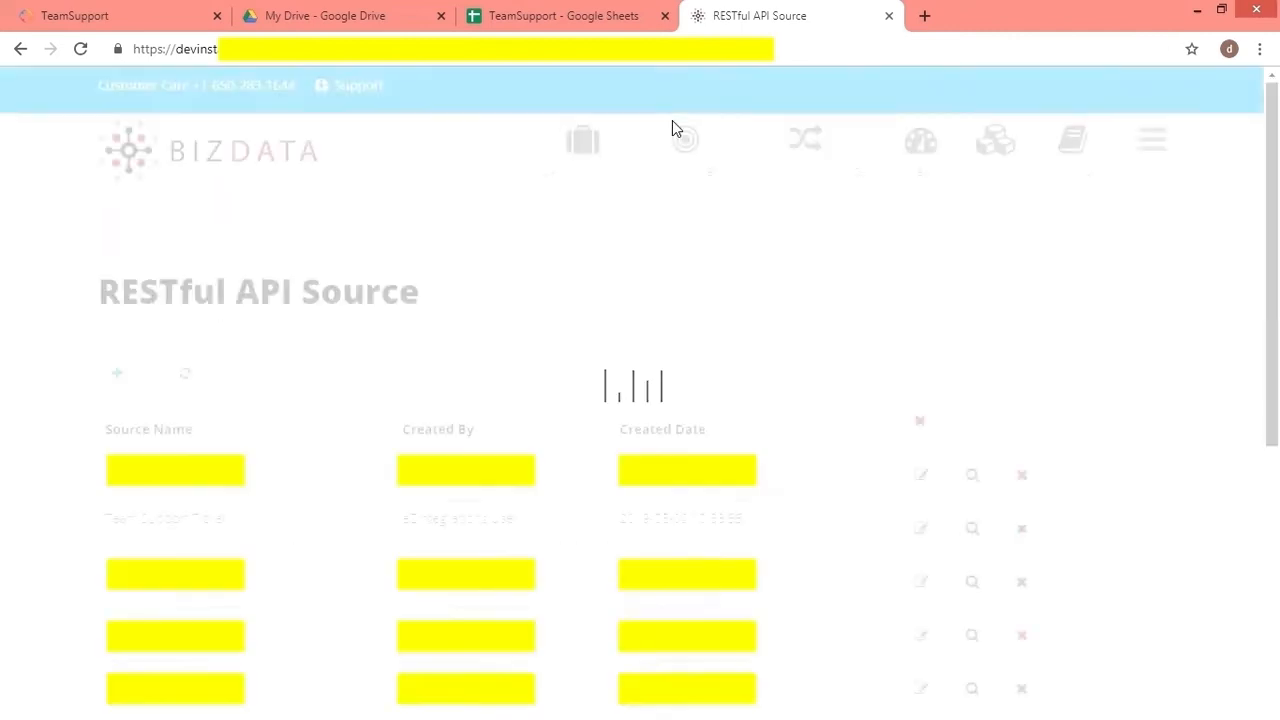
- Open the Google Sheet Tickets RESTful API data target for editing and show its output settings
{"action": "left_click", "coordinate": [688, 166]}
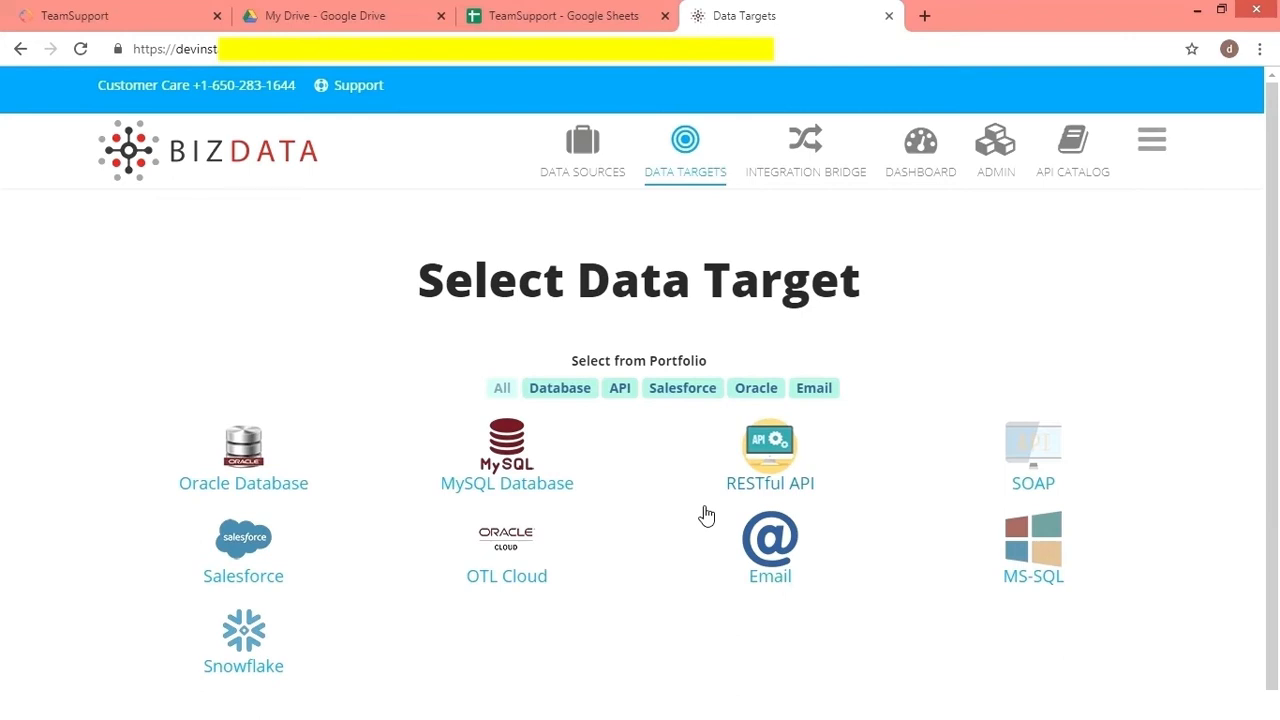
{"action": "left_click", "coordinate": [781, 462]}
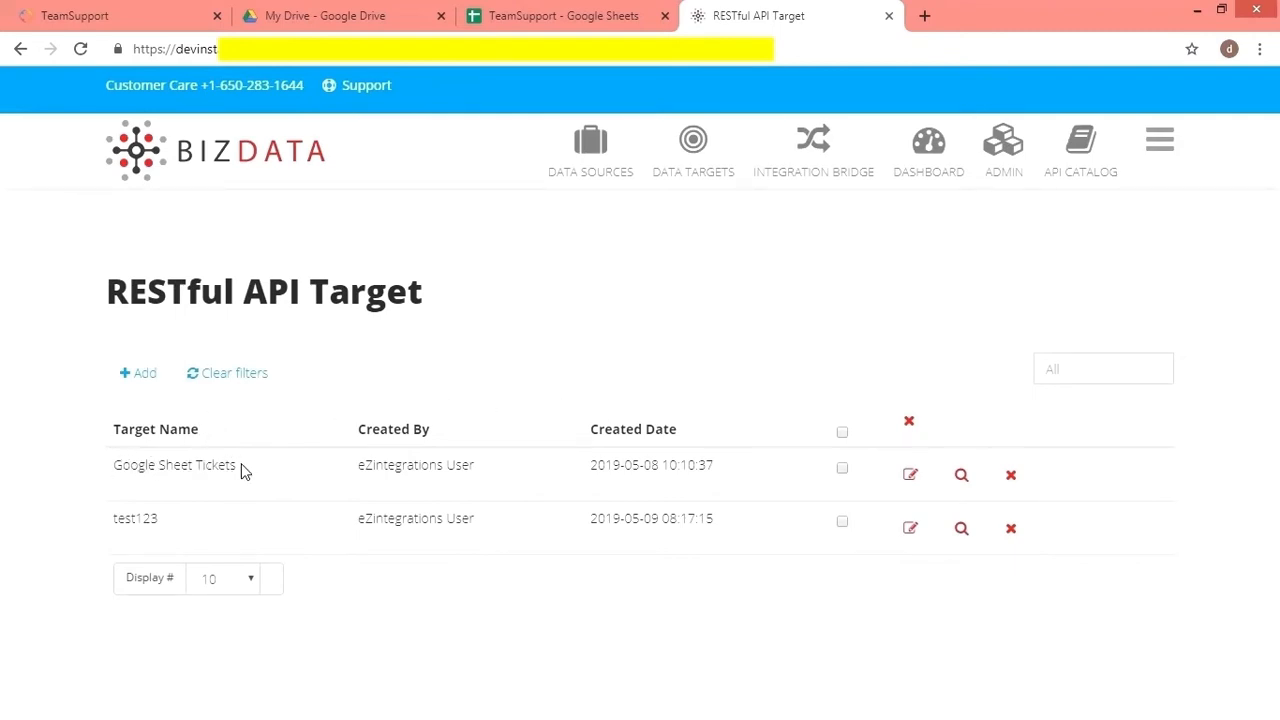
{"action": "left_click", "coordinate": [903, 476]}
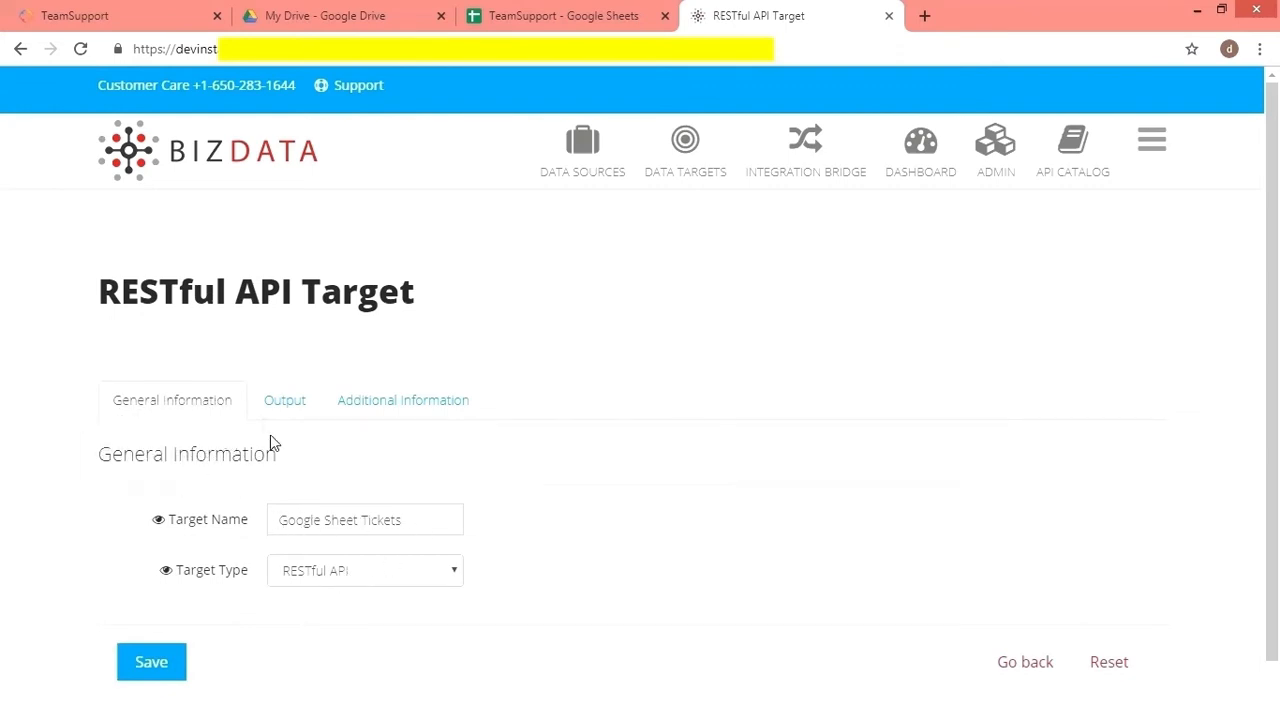
{"action": "left_click", "coordinate": [286, 409]}
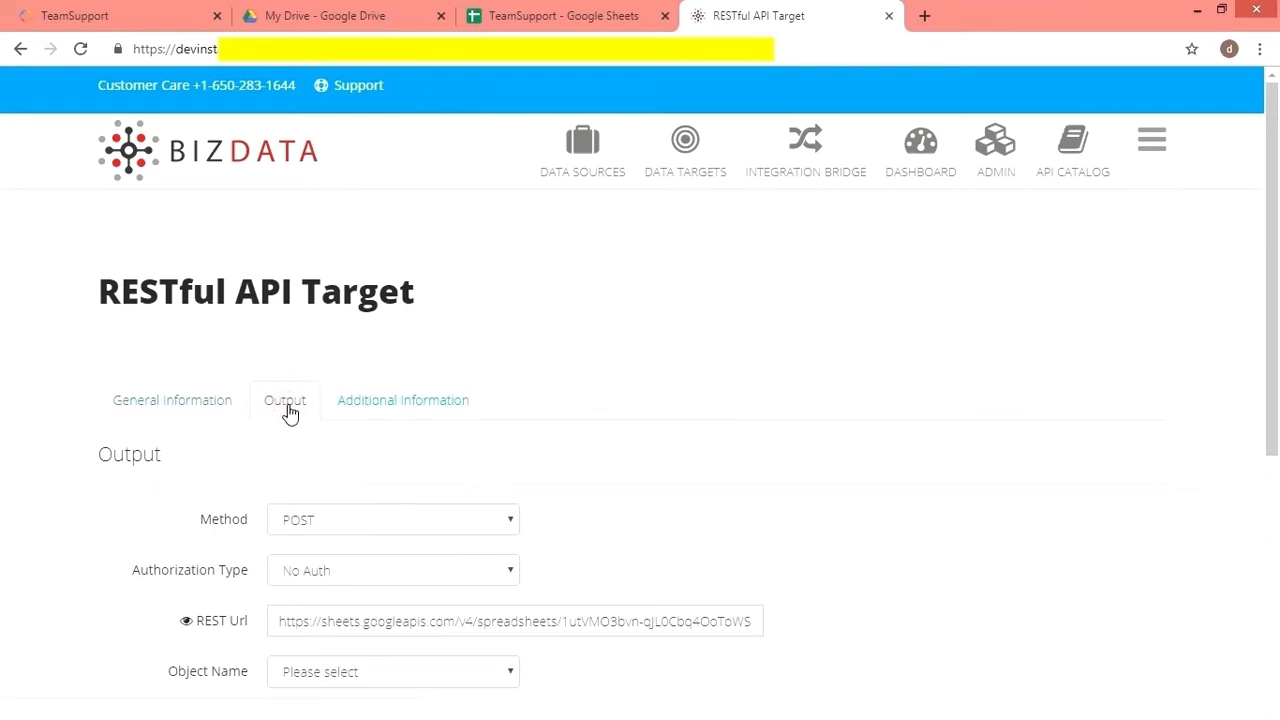
- Set the target's output method to POST and keep No Auth as the authorization type
{"action": "left_click", "coordinate": [302, 526]}
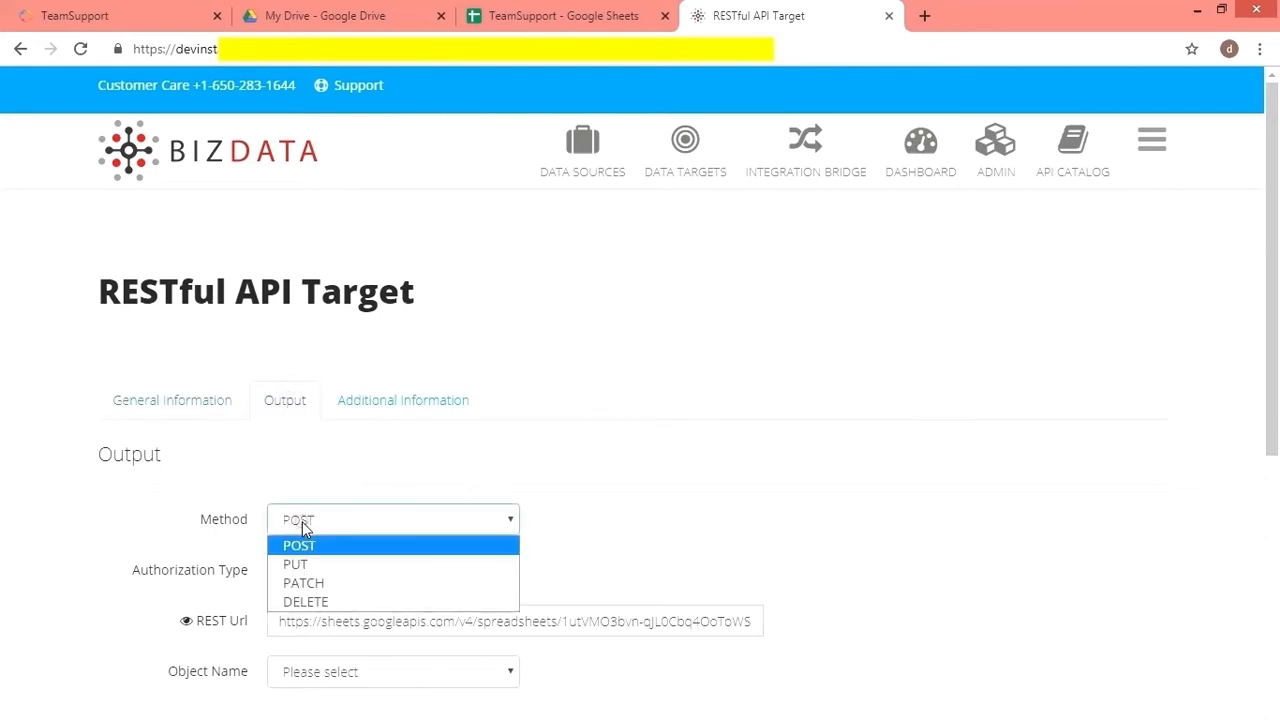
{"action": "left_click", "coordinate": [308, 545]}
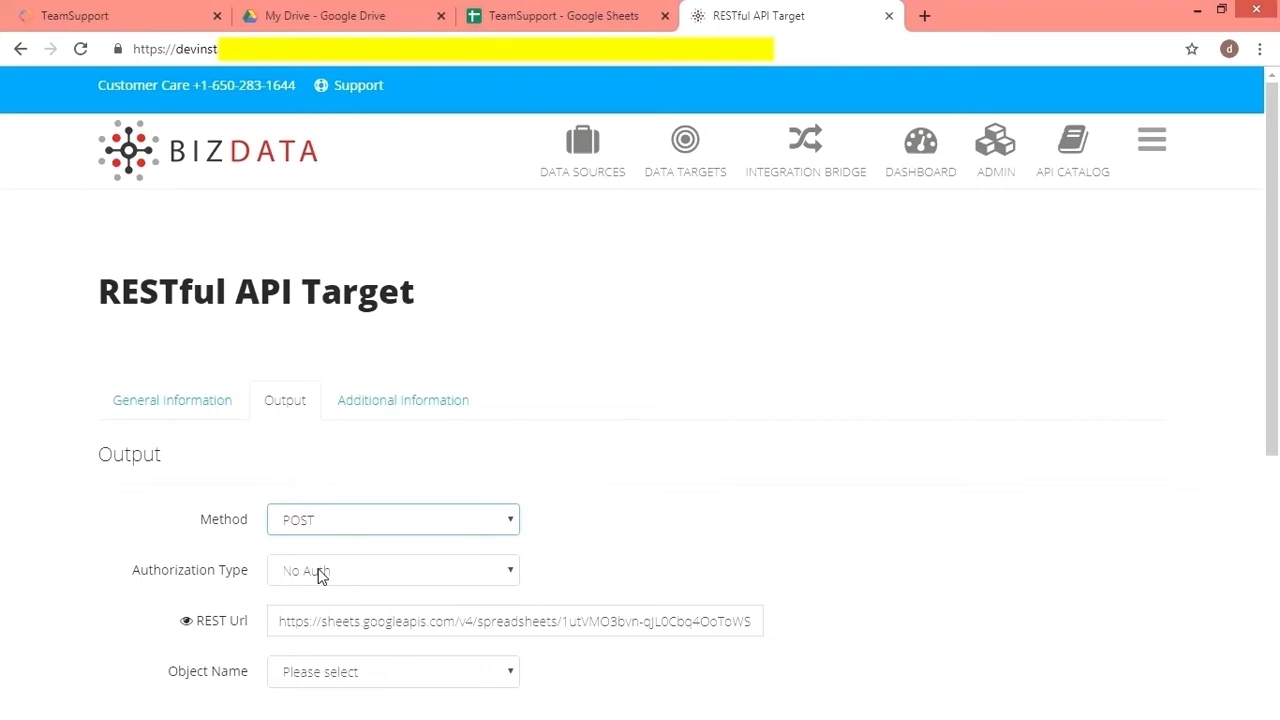
{"action": "key", "text": "Tab"}
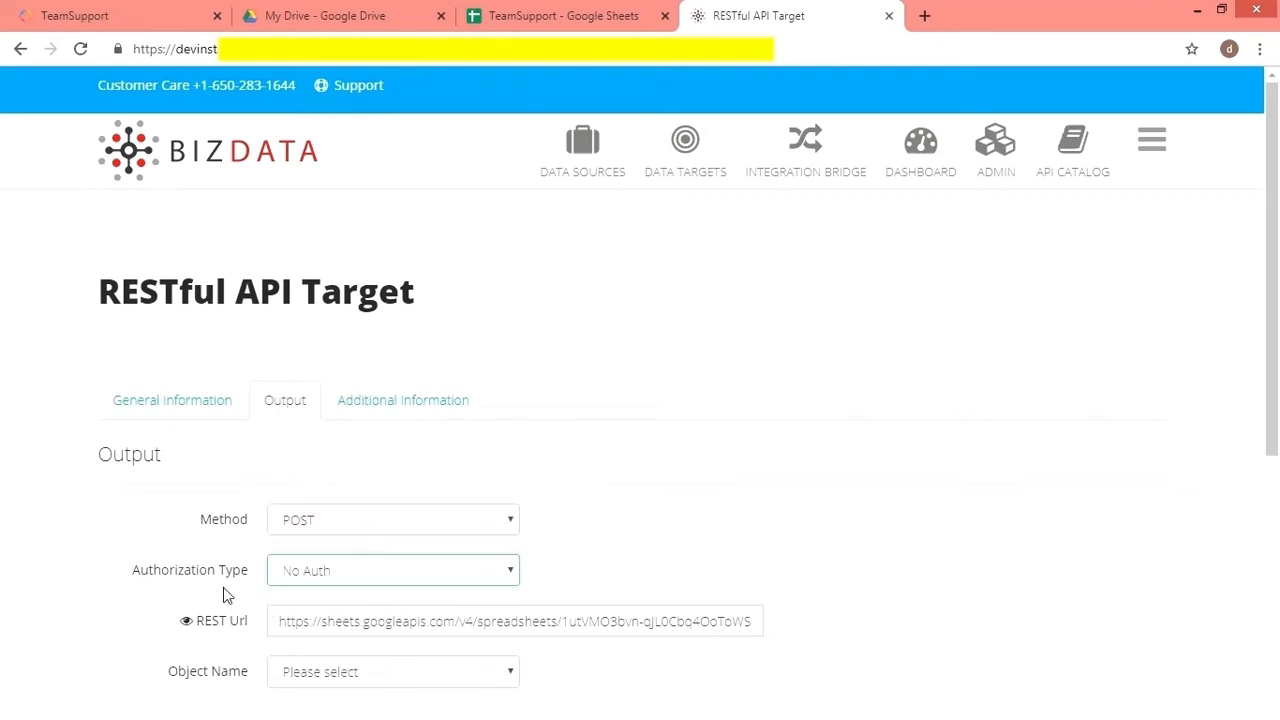
- Locate the spreadsheet ID in the web address of the TeamSupport Google Sheet for the target's REST URL
{"action": "left_click_drag", "start_coordinate": [1278, 263], "coordinate": [1278, 398]}
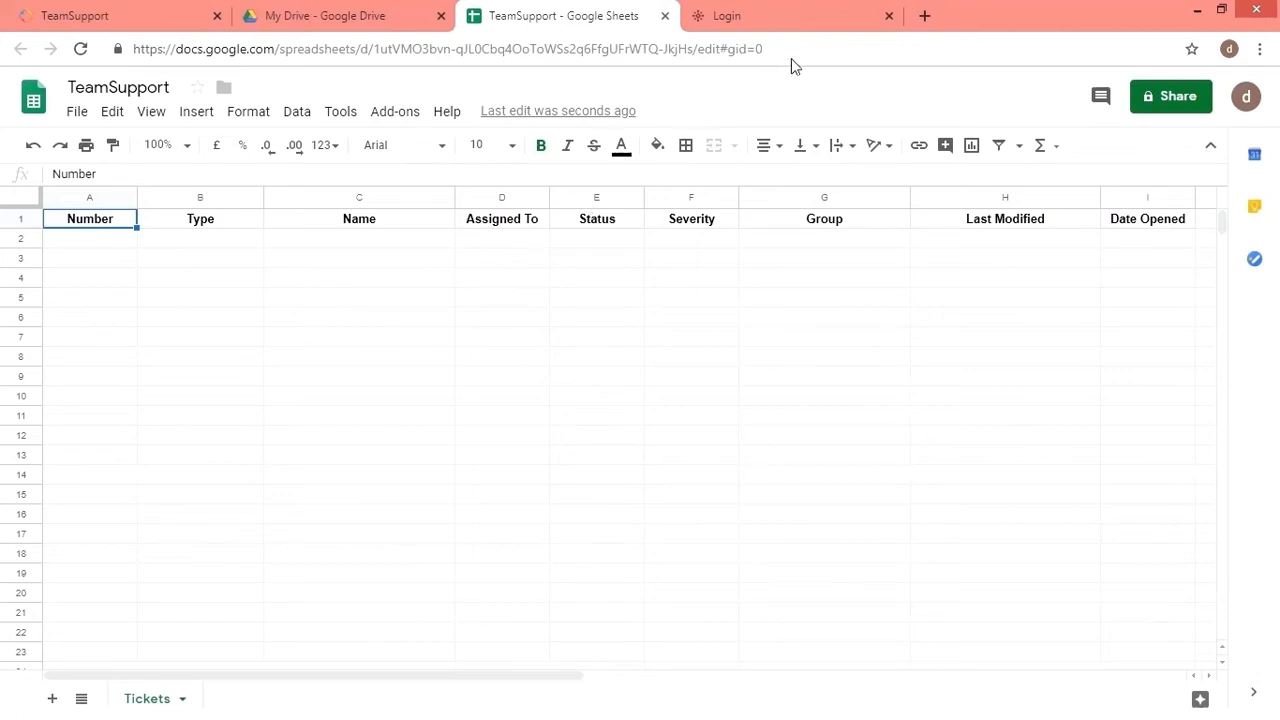
{"action": "left_click_drag", "start_coordinate": [774, 48], "coordinate": [374, 50]}
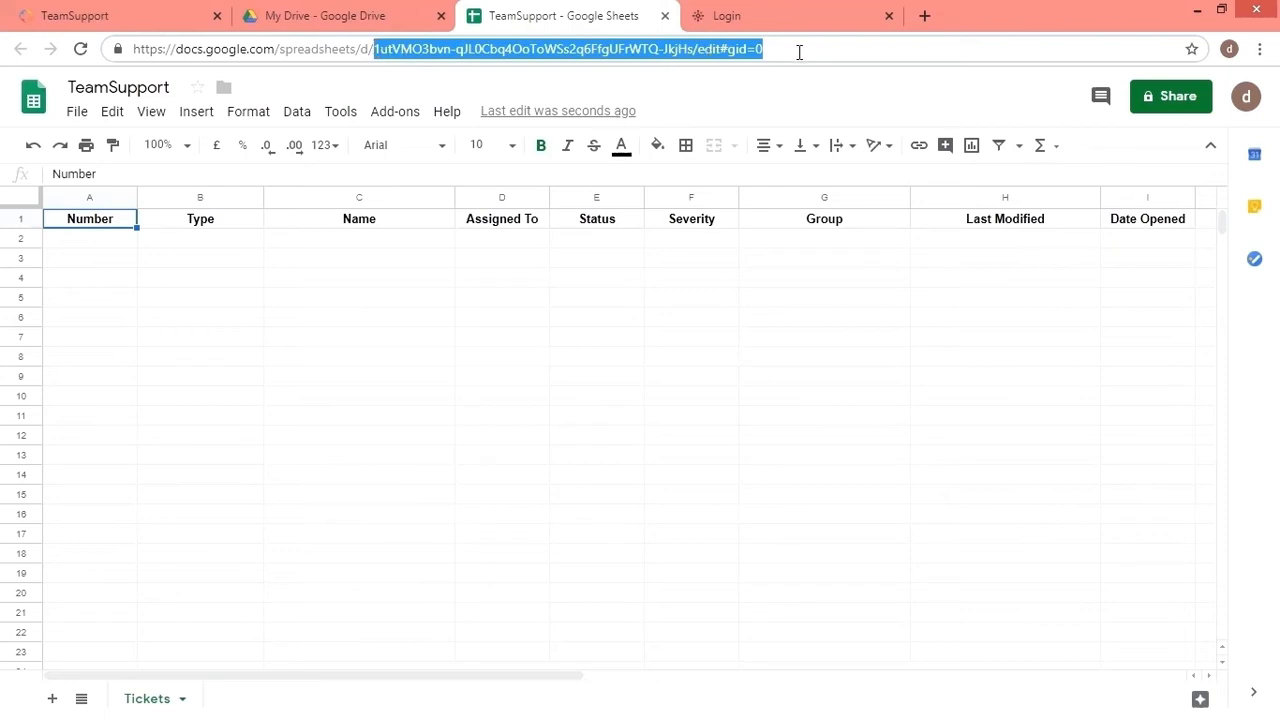
{"action": "left_click", "coordinate": [778, 76]}
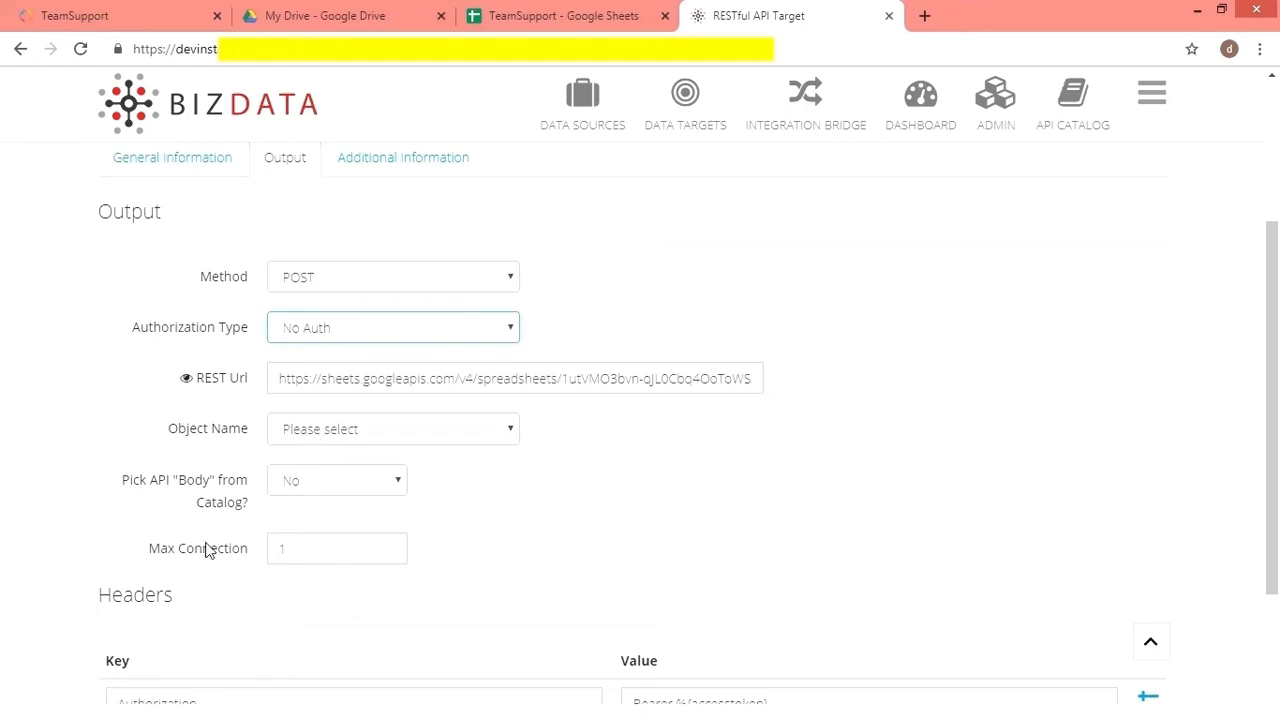
- Check the target's Max Connection value and Authorization header in Bizdata, and save the Google Sheet Tickets target
{"action": "left_click", "coordinate": [310, 545]}
{"action": "double_click", "coordinate": [279, 548]}
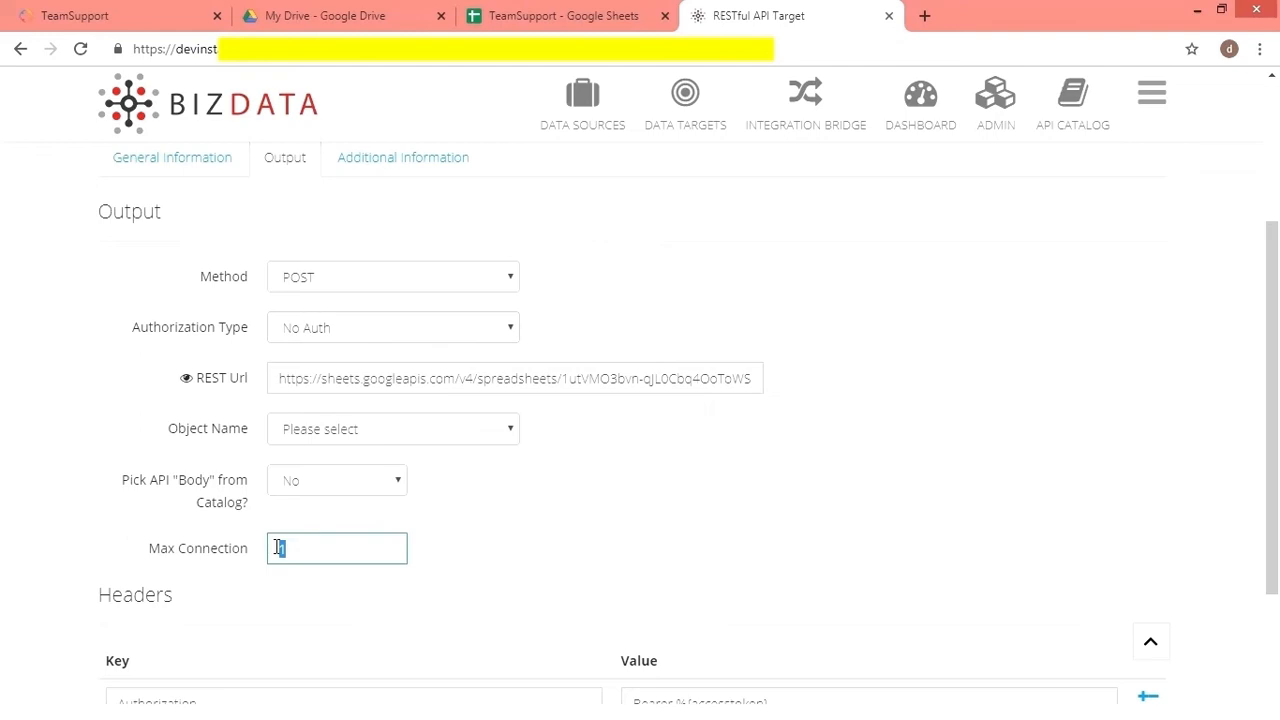
{"action": "left_click", "coordinate": [538, 541]}
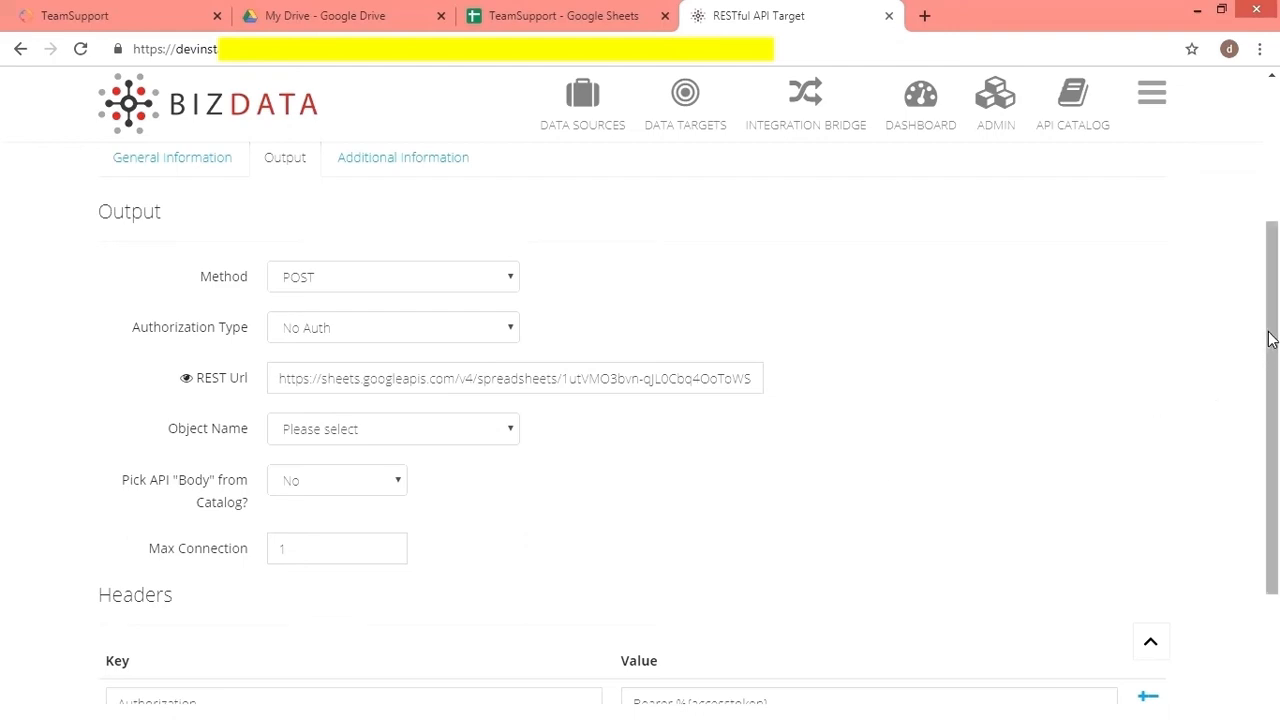
{"action": "scroll", "coordinate": [1270, 340], "scroll_direction": "down", "scroll_amount": 2}
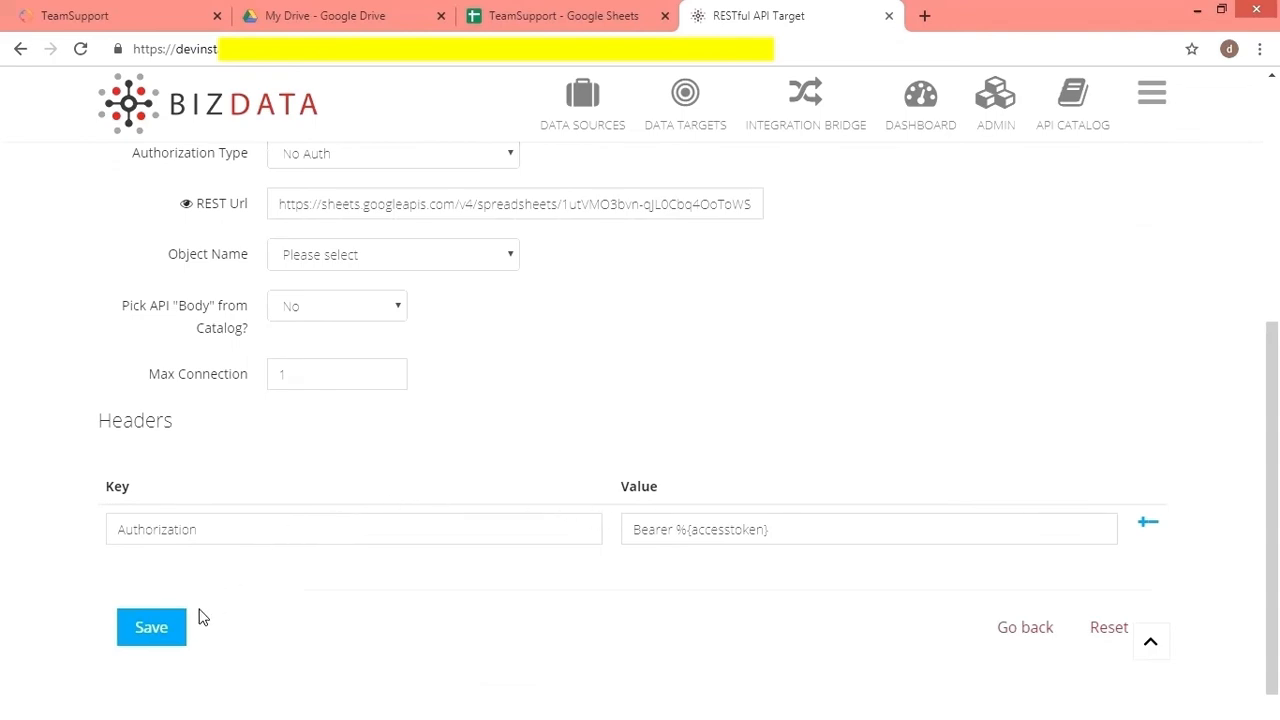
{"action": "left_click", "coordinate": [152, 628]}
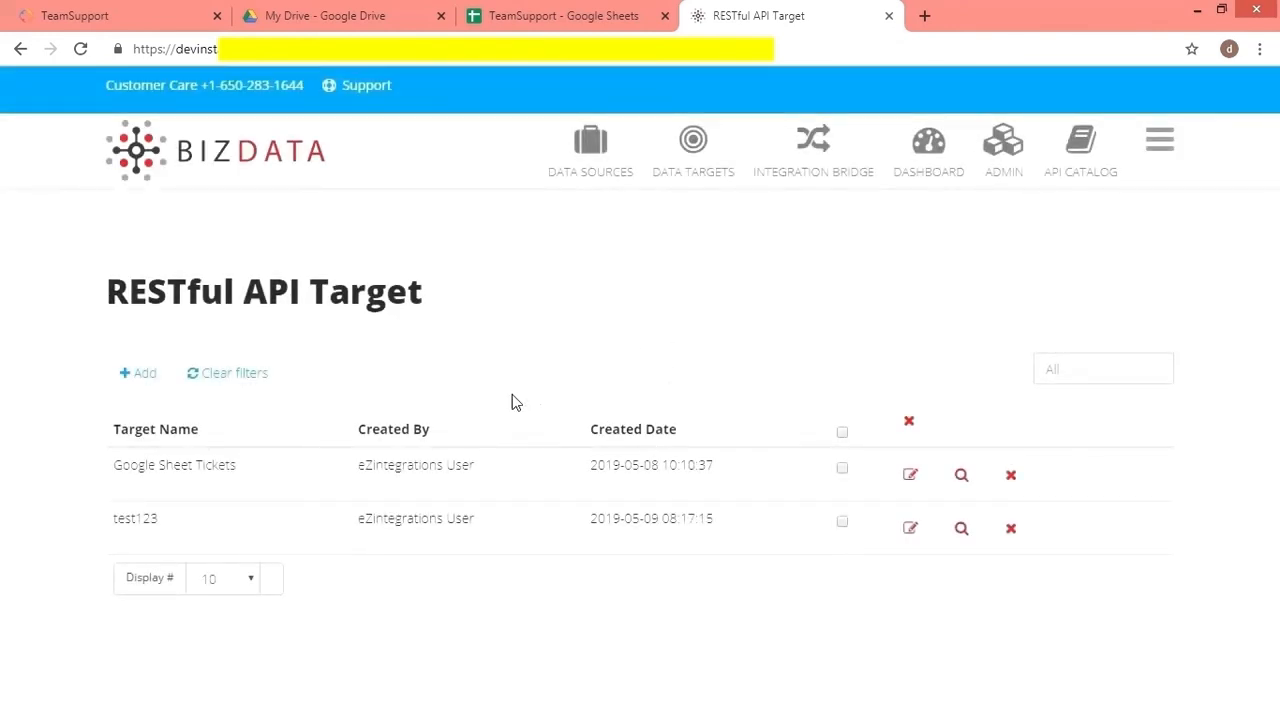
- Open the tickets_ts_gsheet integration for editing in the Integration Bridge
{"action": "left_click", "coordinate": [818, 160]}
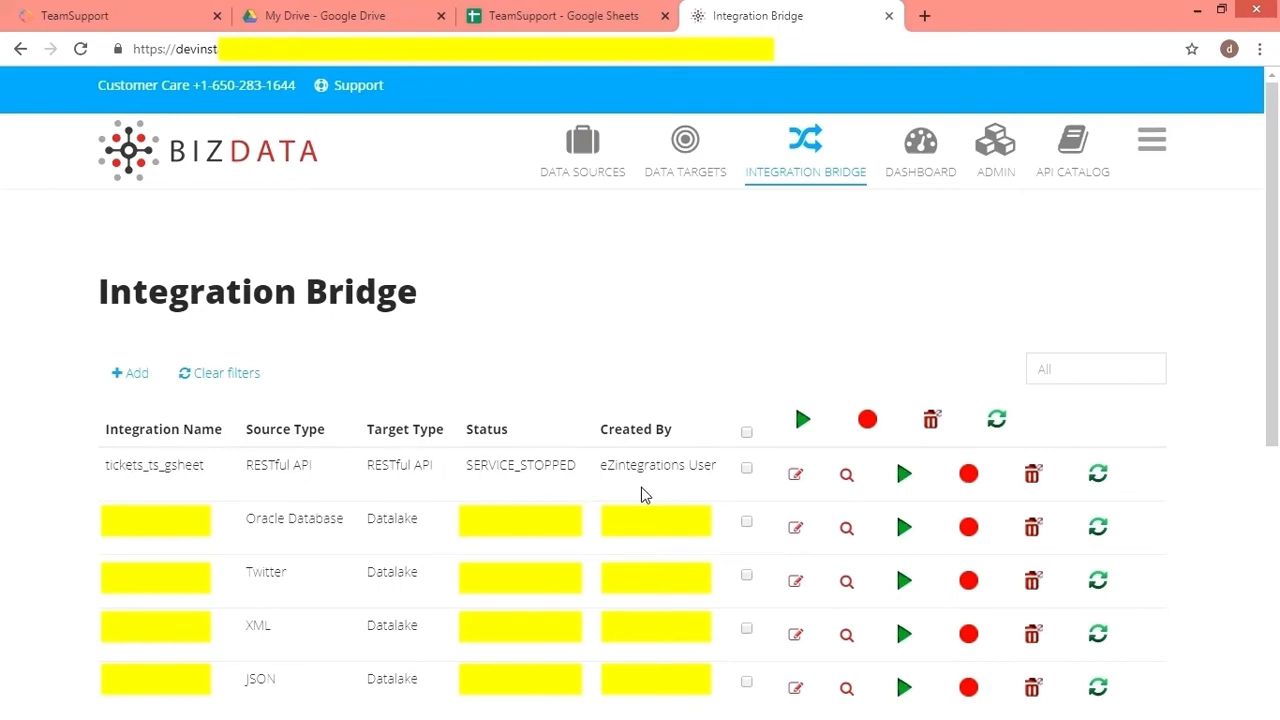
{"action": "left_click", "coordinate": [809, 477]}
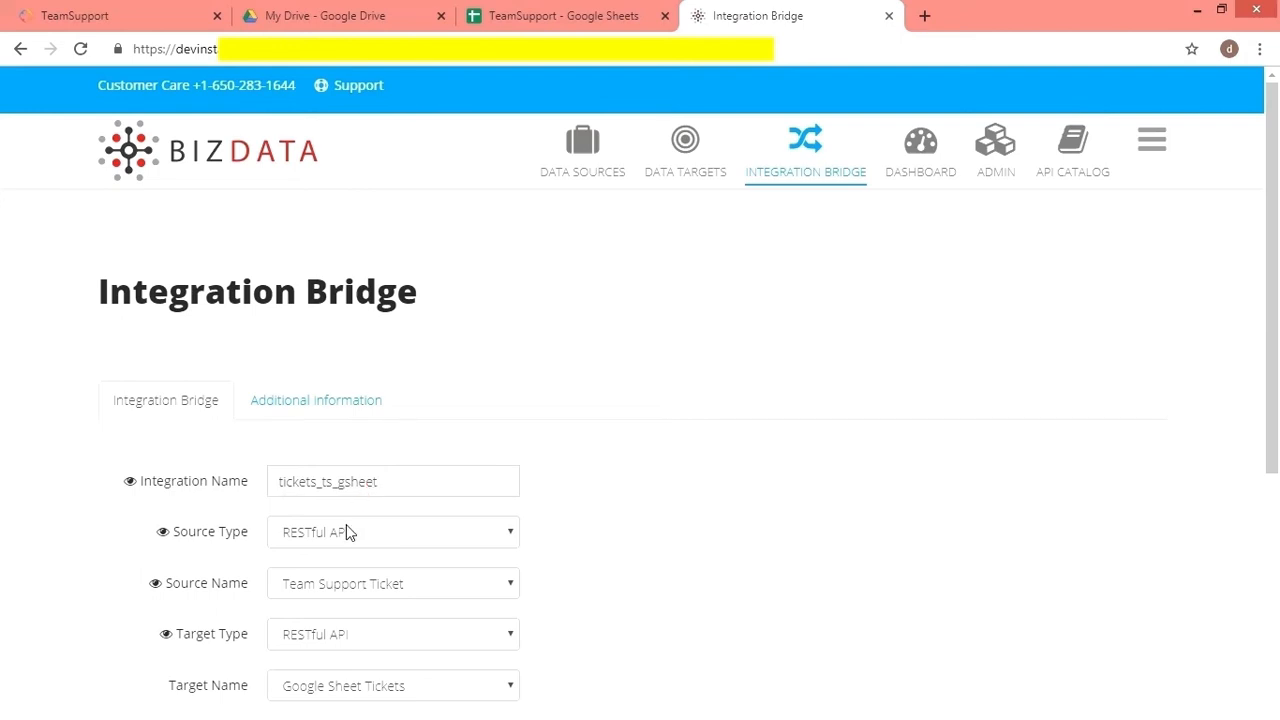
- Check the integration's source name, target type and target name selections, and review the ticket field mapping below Google Sheet Tickets
{"action": "left_click", "coordinate": [316, 592]}
{"action": "left_click", "coordinate": [315, 588]}
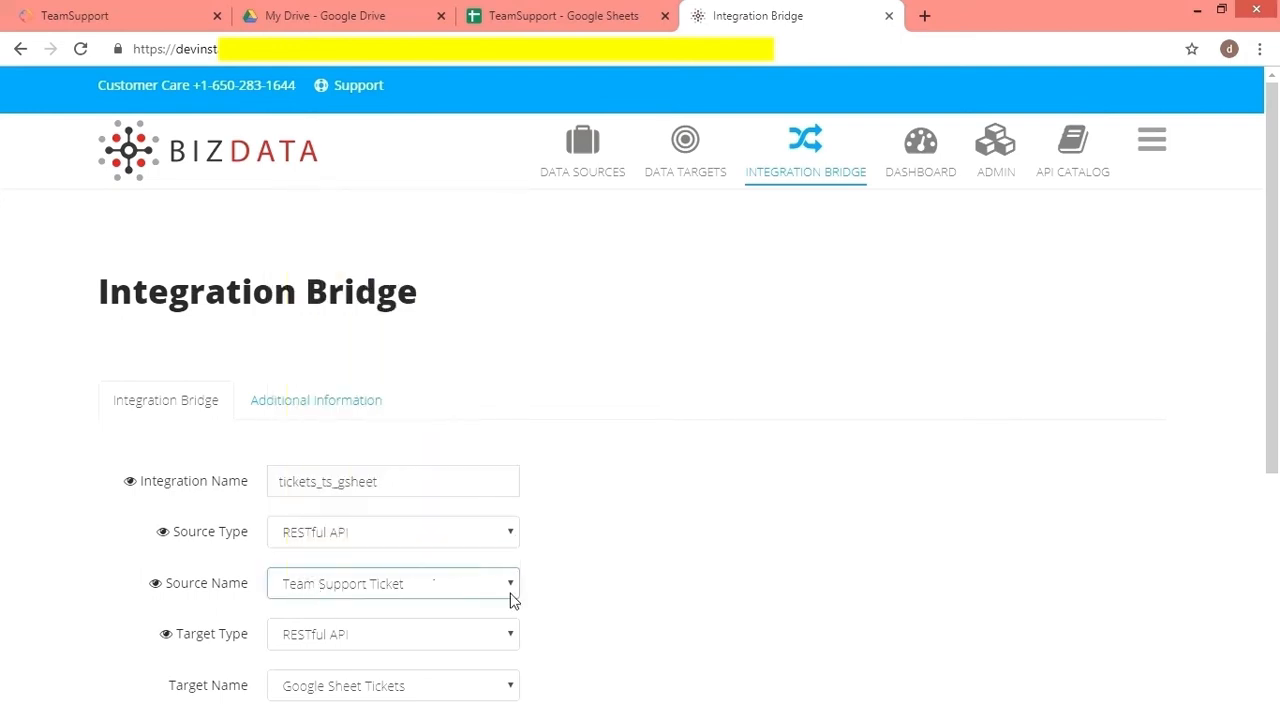
{"action": "left_click_drag", "start_coordinate": [1273, 299], "coordinate": [1275, 482]}
{"action": "left_click", "coordinate": [332, 333]}
{"action": "left_click", "coordinate": [332, 333]}
{"action": "left_click", "coordinate": [348, 382]}
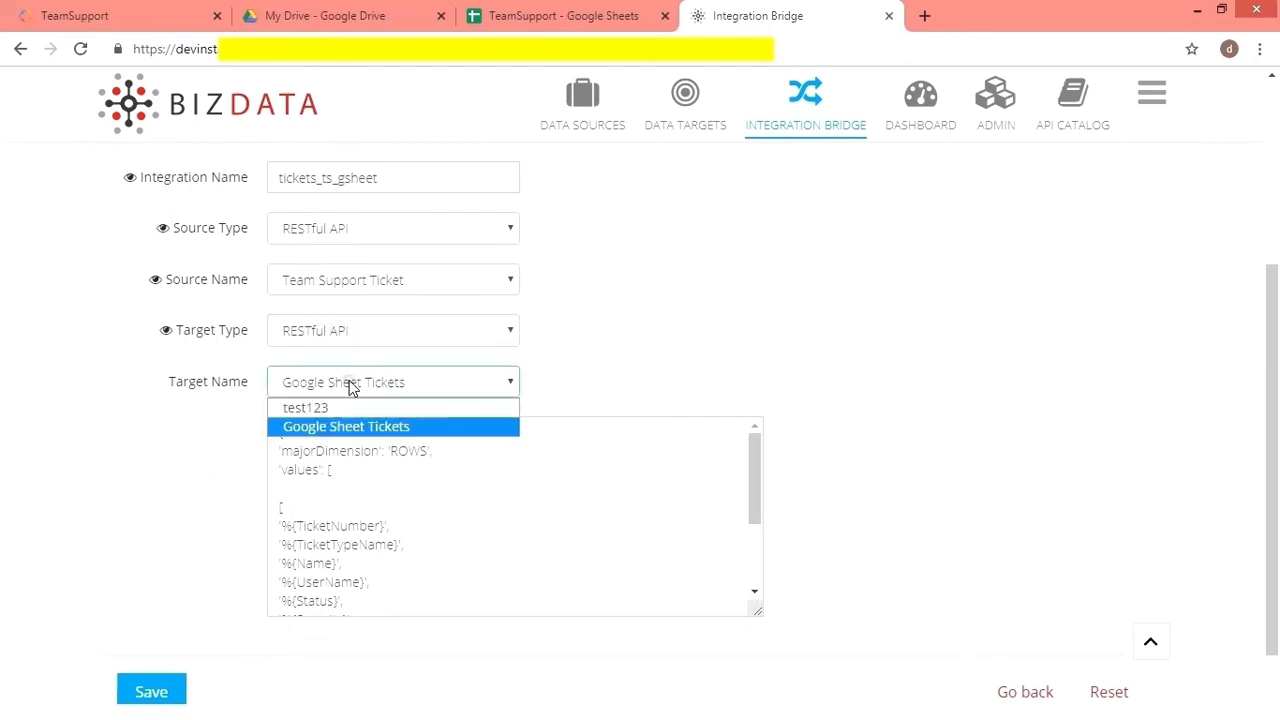
{"action": "left_click", "coordinate": [346, 380]}
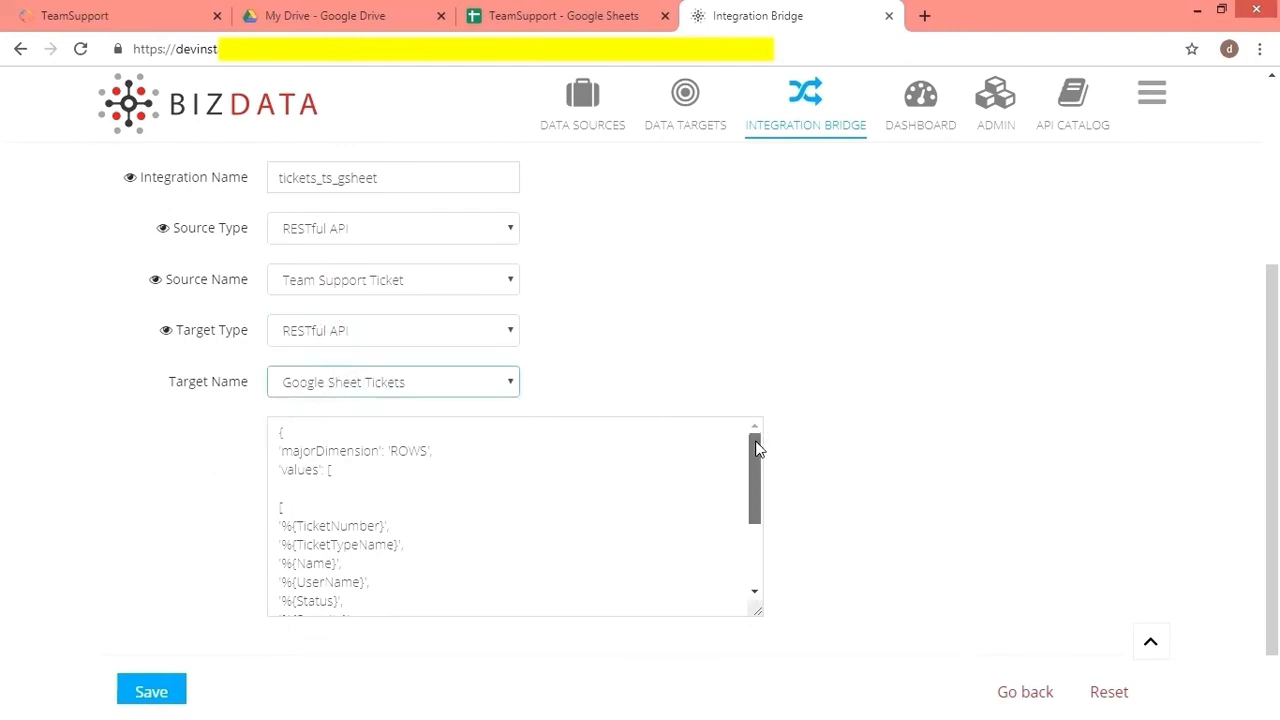
{"action": "mouse_move", "coordinate": [757, 452]}
{"action": "left_mouse_down"}
{"action": "mouse_move", "coordinate": [754, 533]}
{"action": "mouse_move", "coordinate": [755, 471]}
{"action": "left_mouse_up"}
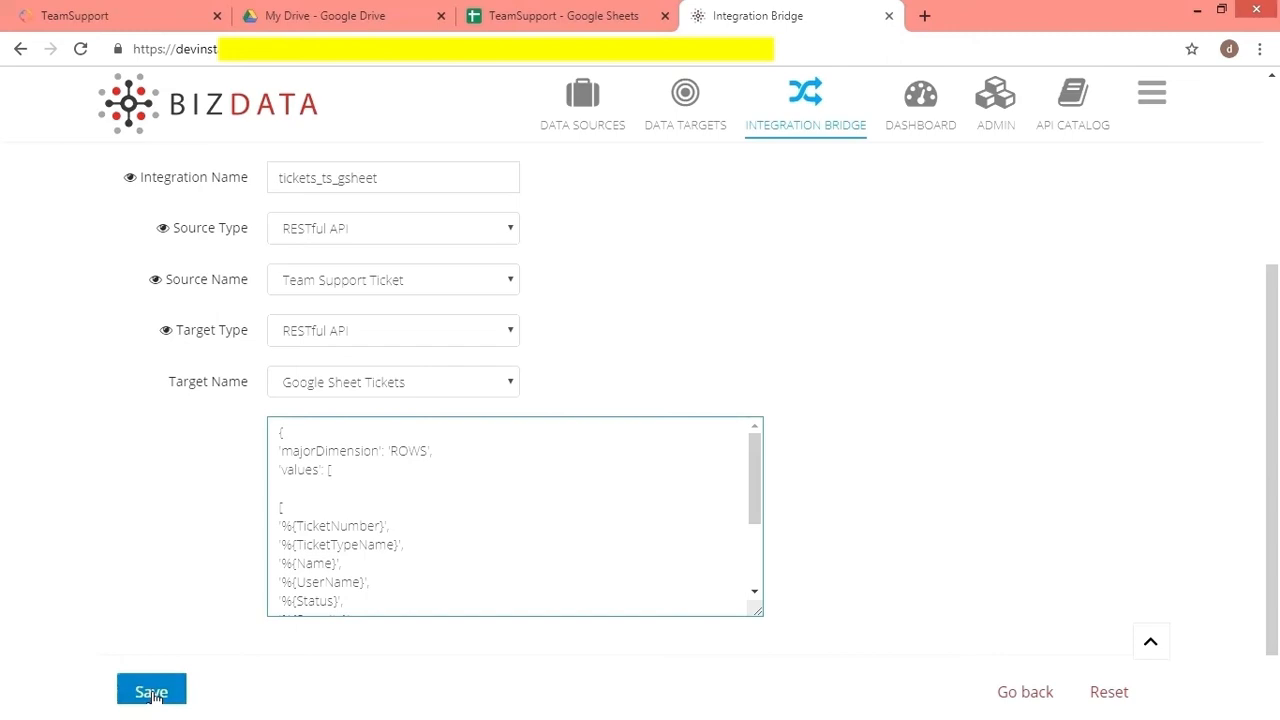
- Return to the integration list and start the tickets_ts_gsheet integration
{"action": "left_click", "coordinate": [1022, 690]}
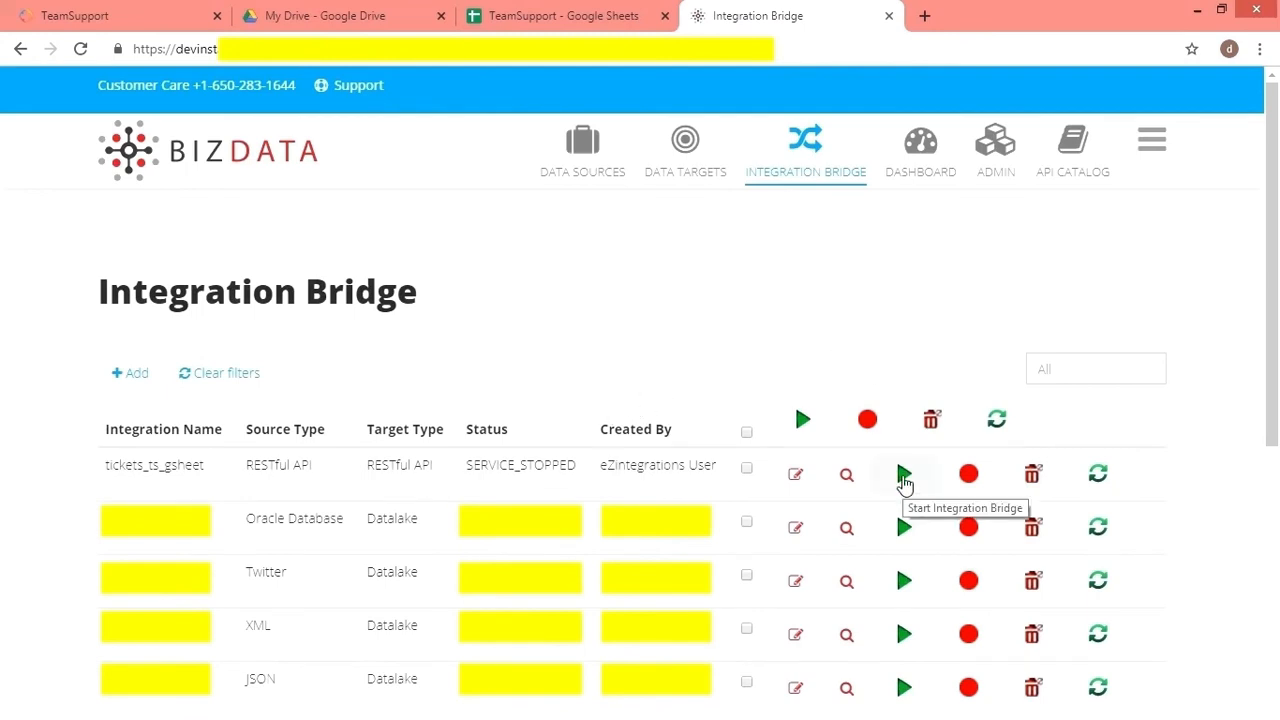
{"action": "left_click", "coordinate": [904, 476]}
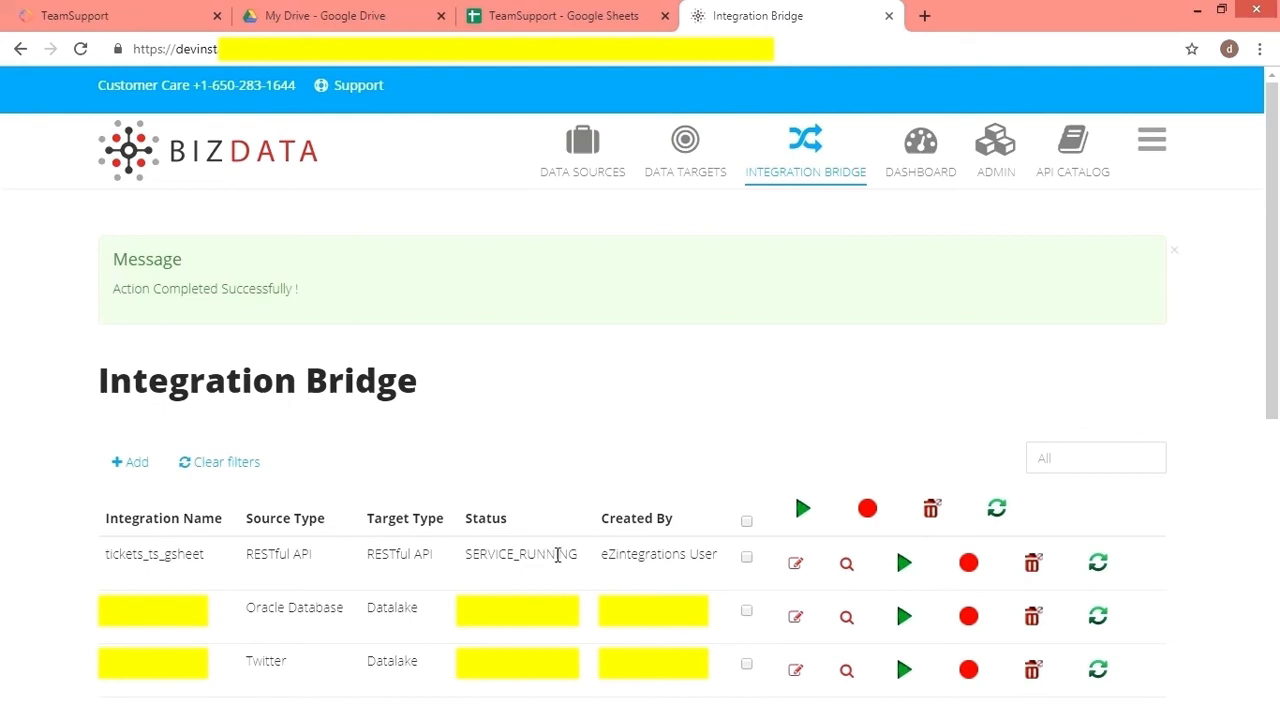
- Switch to the TeamSupport Google Sheet and check the Tickets sheet from cell A2 for transferred ticket rows
{"action": "left_click", "coordinate": [513, 18]}
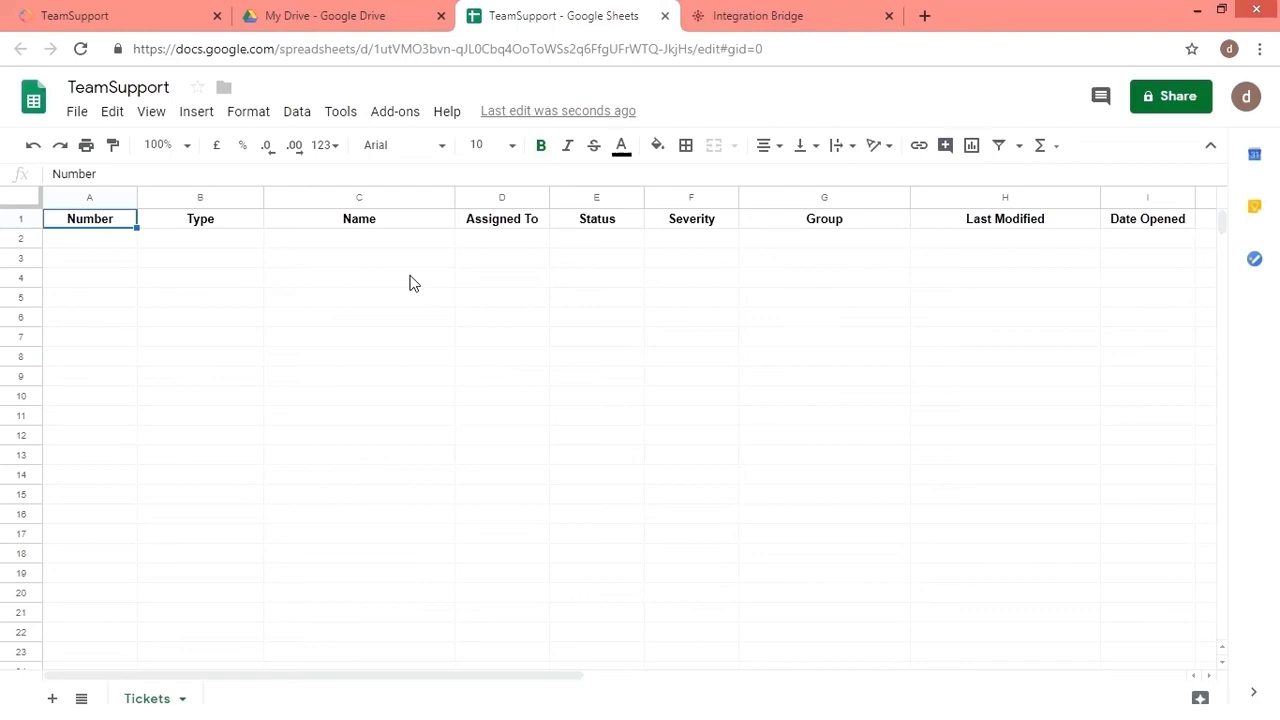
{"action": "left_click", "coordinate": [277, 262]}
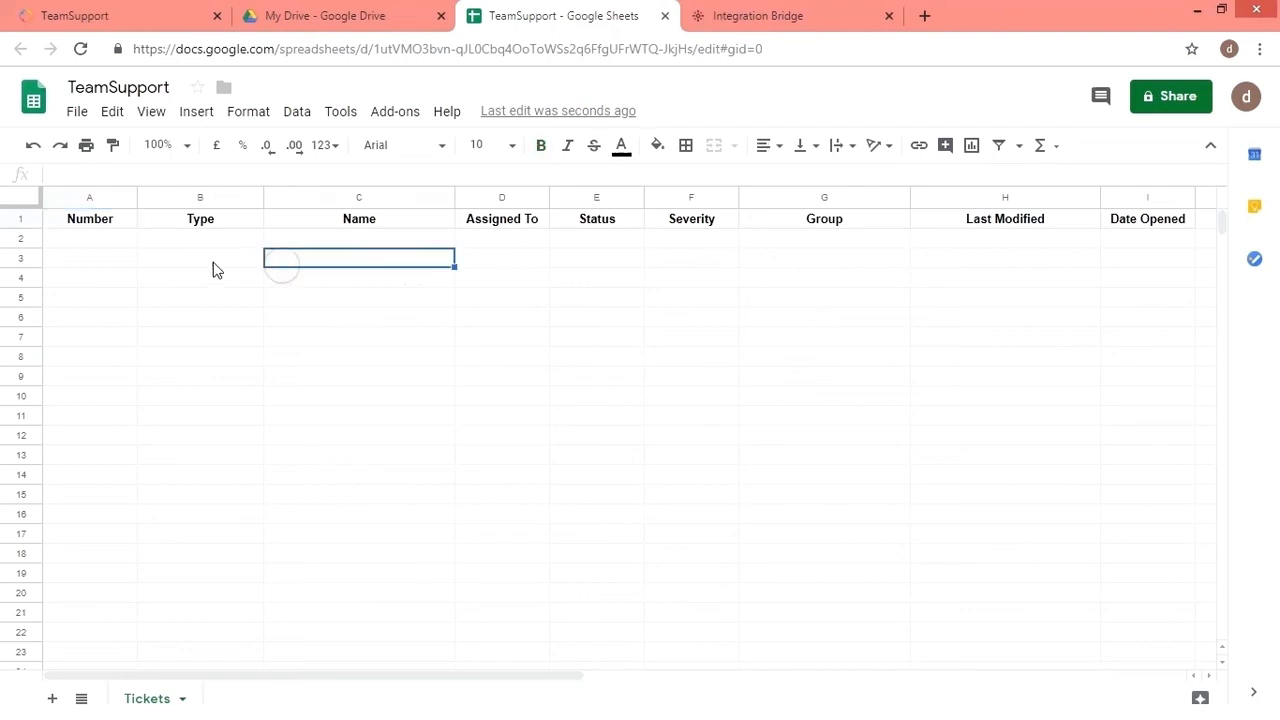
{"action": "left_click", "coordinate": [117, 243]}
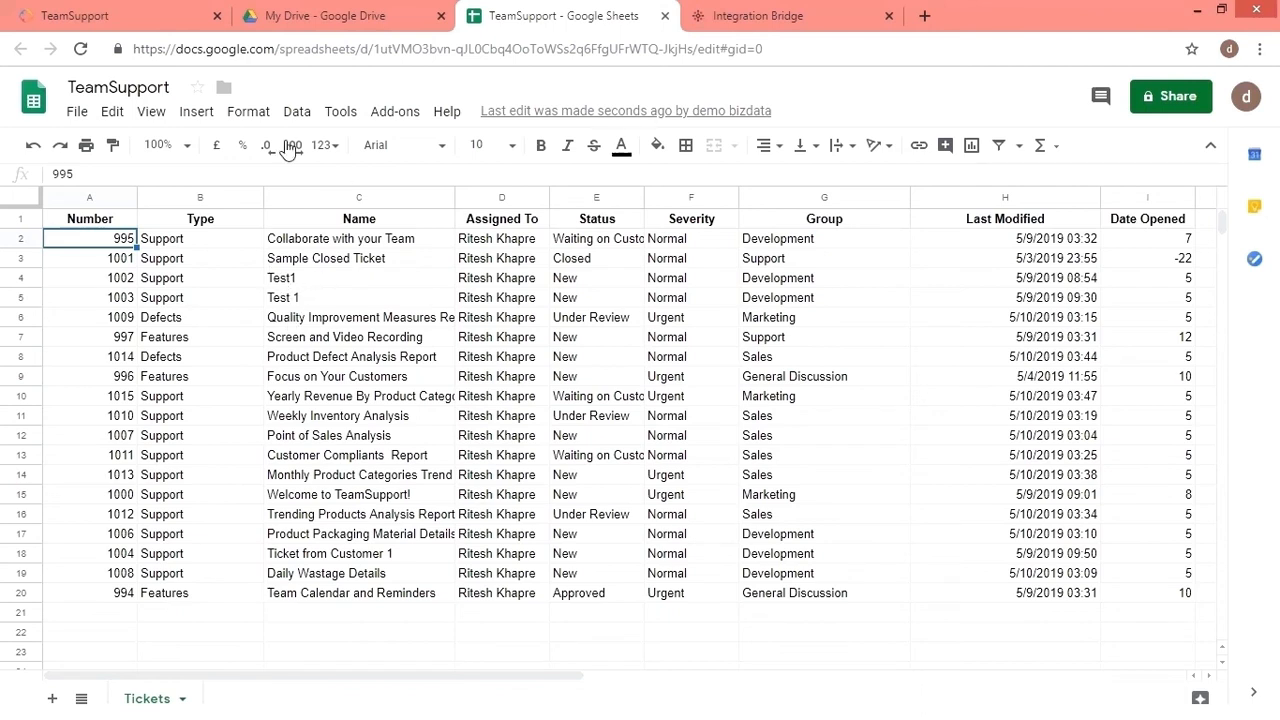
- Compare the tickets and ticket count in TeamSupport's All Tickets list with the rows in the TeamSupport Google Sheet
{"action": "left_click", "coordinate": [137, 12]}
{"action": "left_click", "coordinate": [90, 248]}
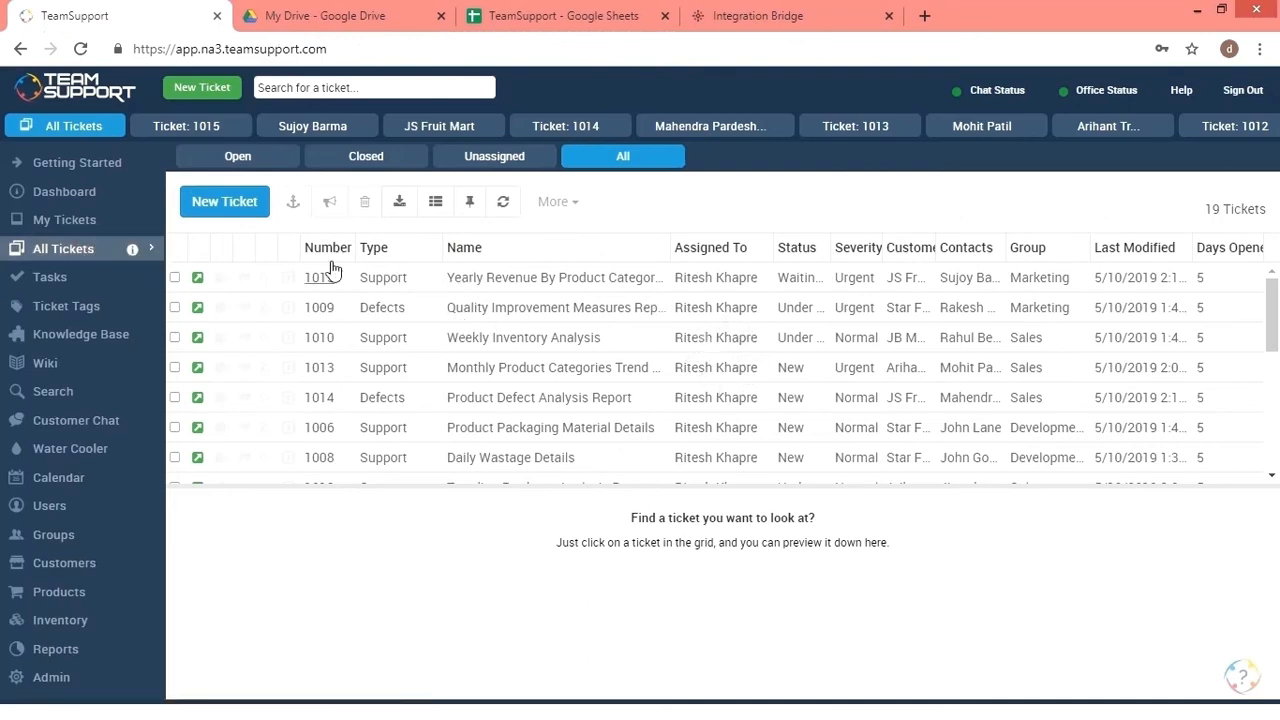
{"action": "left_click", "coordinate": [543, 16]}
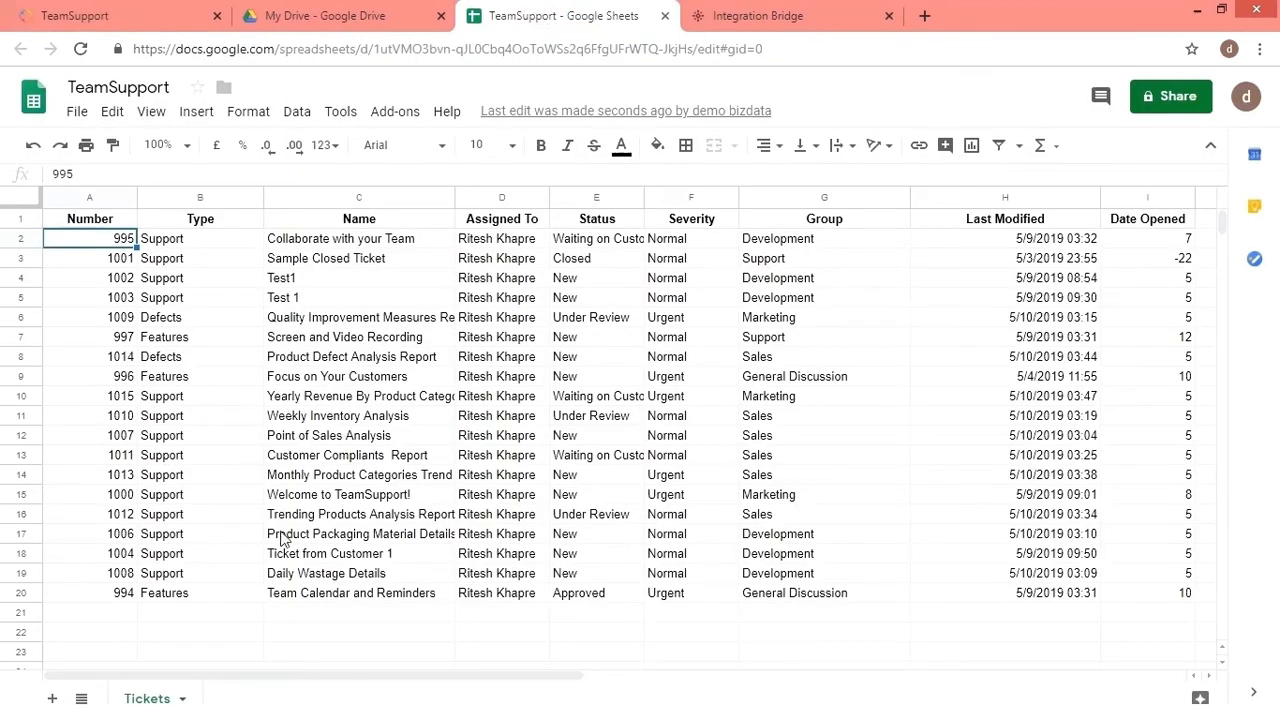
{"action": "left_click", "coordinate": [140, 16]}
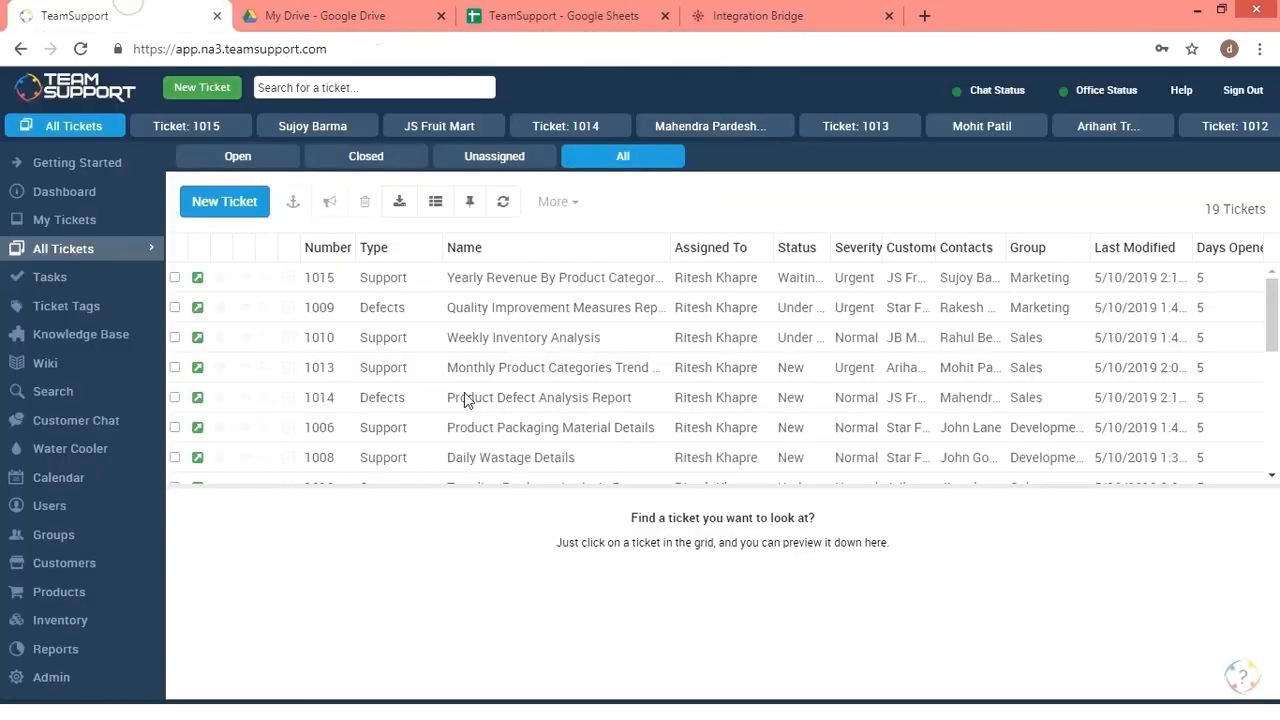
{"action": "triple_click", "coordinate": [1212, 209]}
{"action": "left_click", "coordinate": [543, 16]}
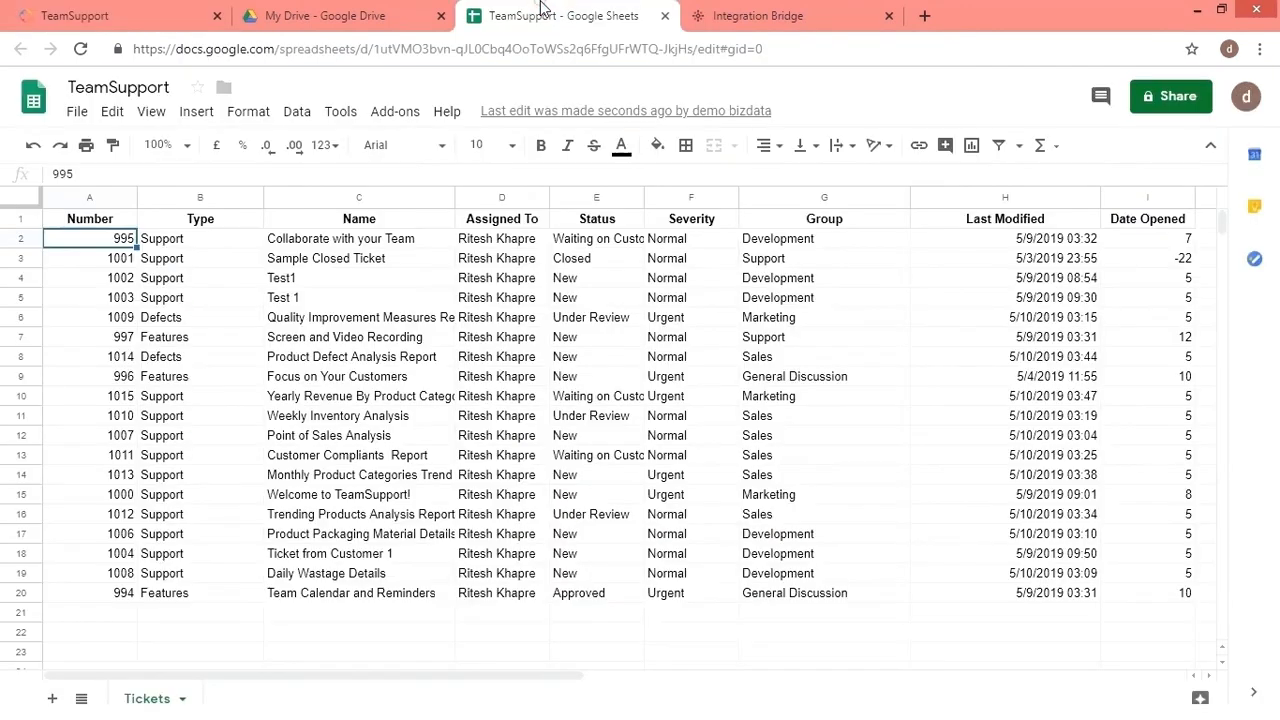